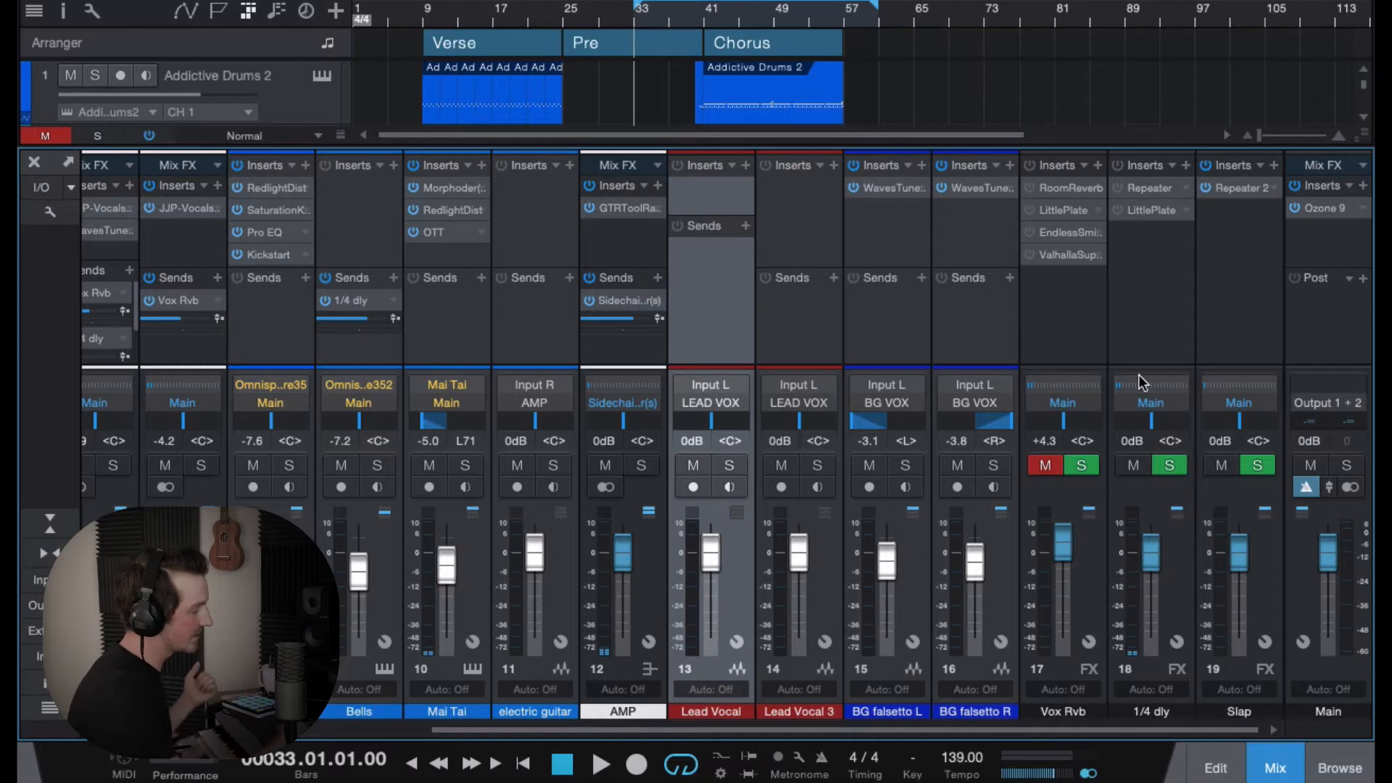
Inspect the four reverb inserts on the Vox Rvb channel one by one: Room Reverb, LittlePlate, Endless Smile and ValhallaSupermassive
click(1061, 190)
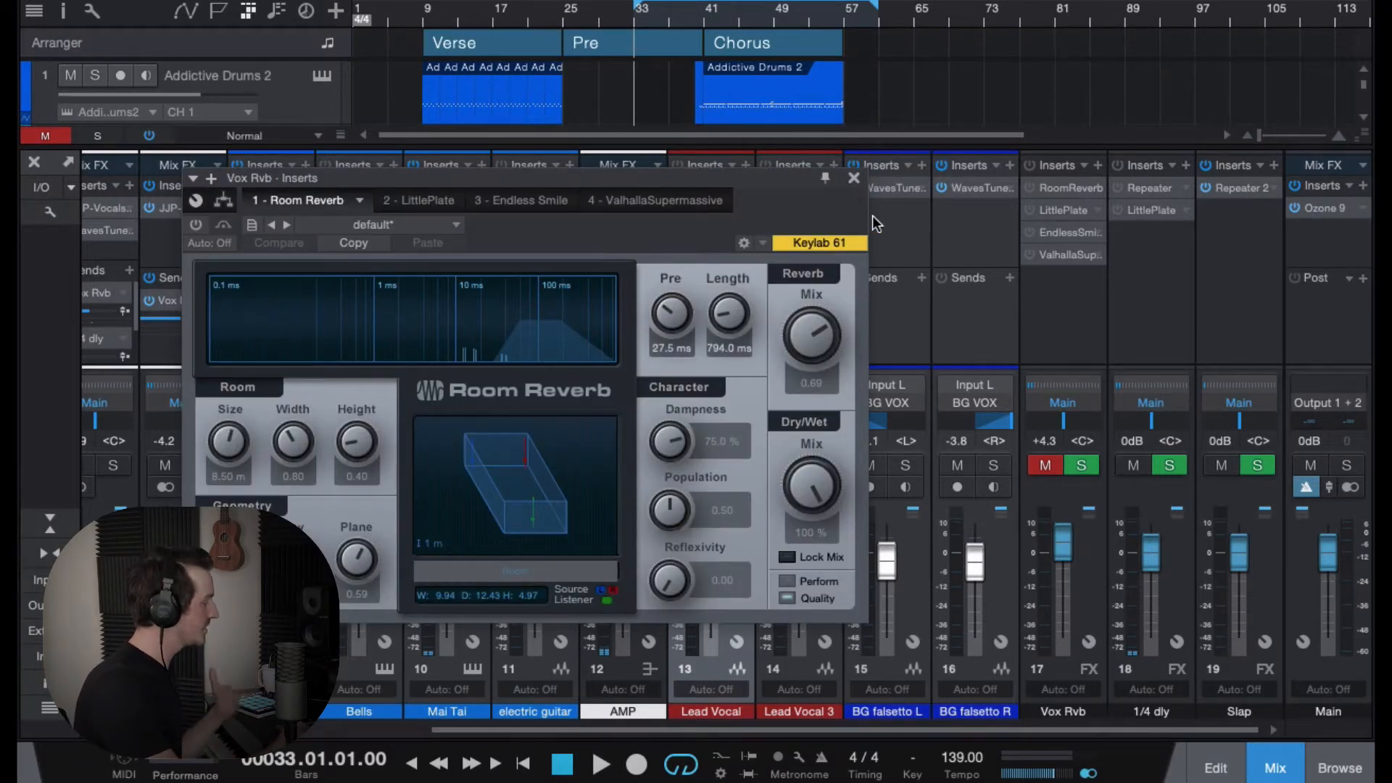
click(854, 178)
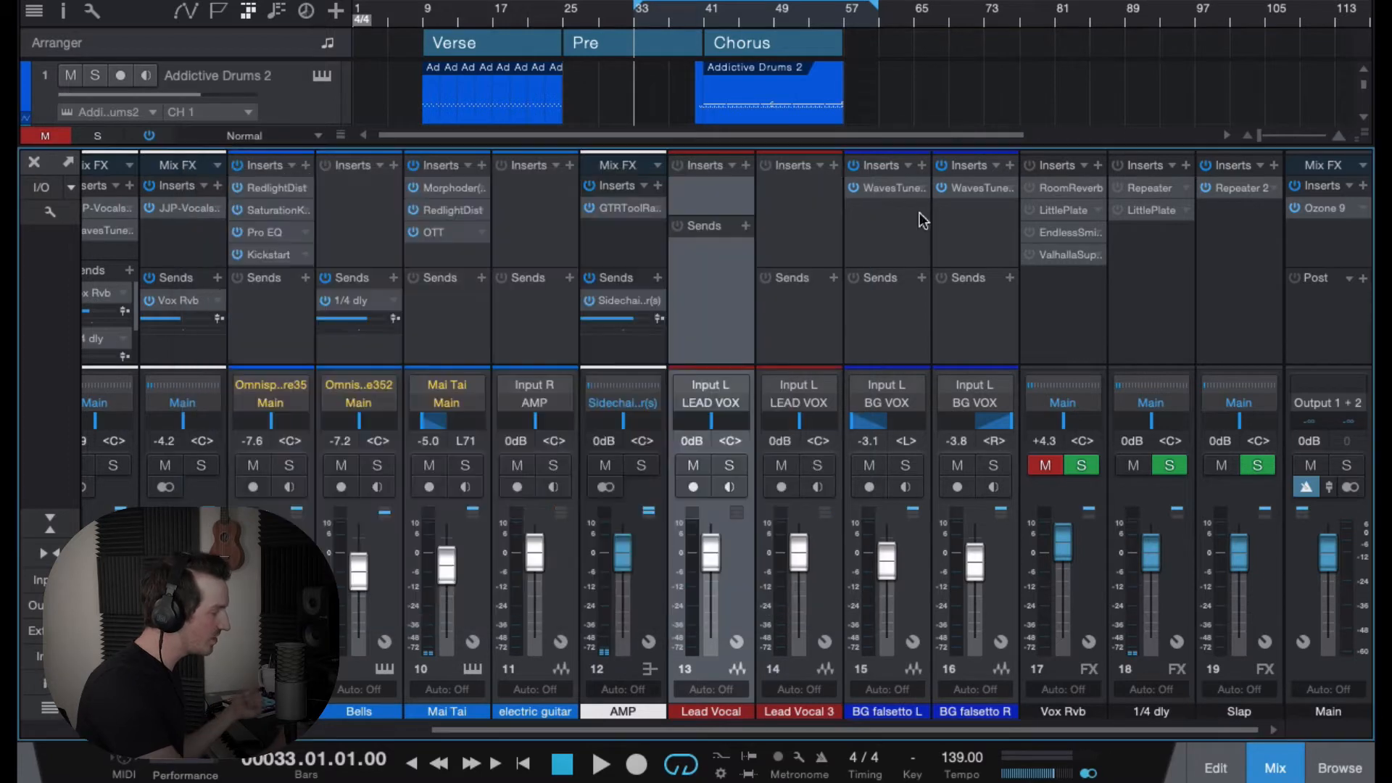
click(1054, 210)
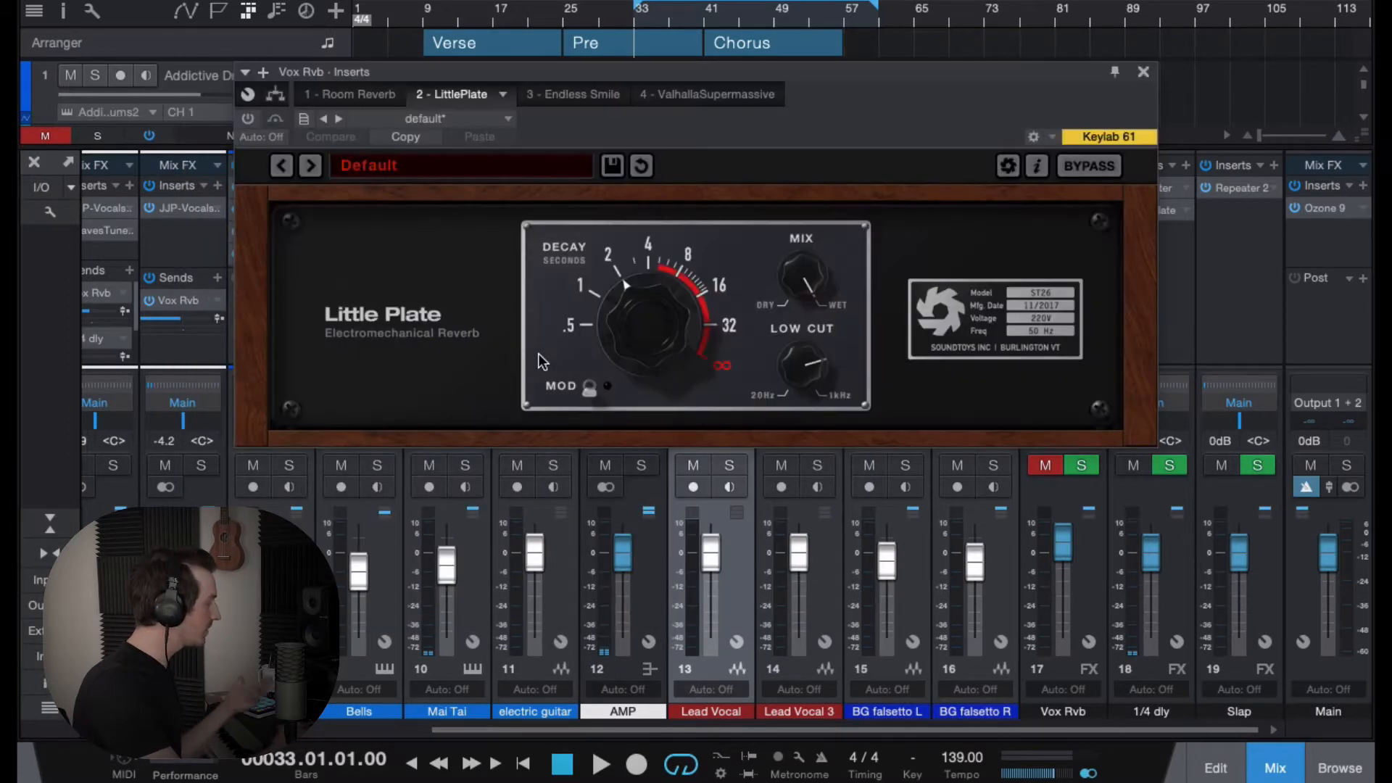
click(1143, 73)
click(1055, 233)
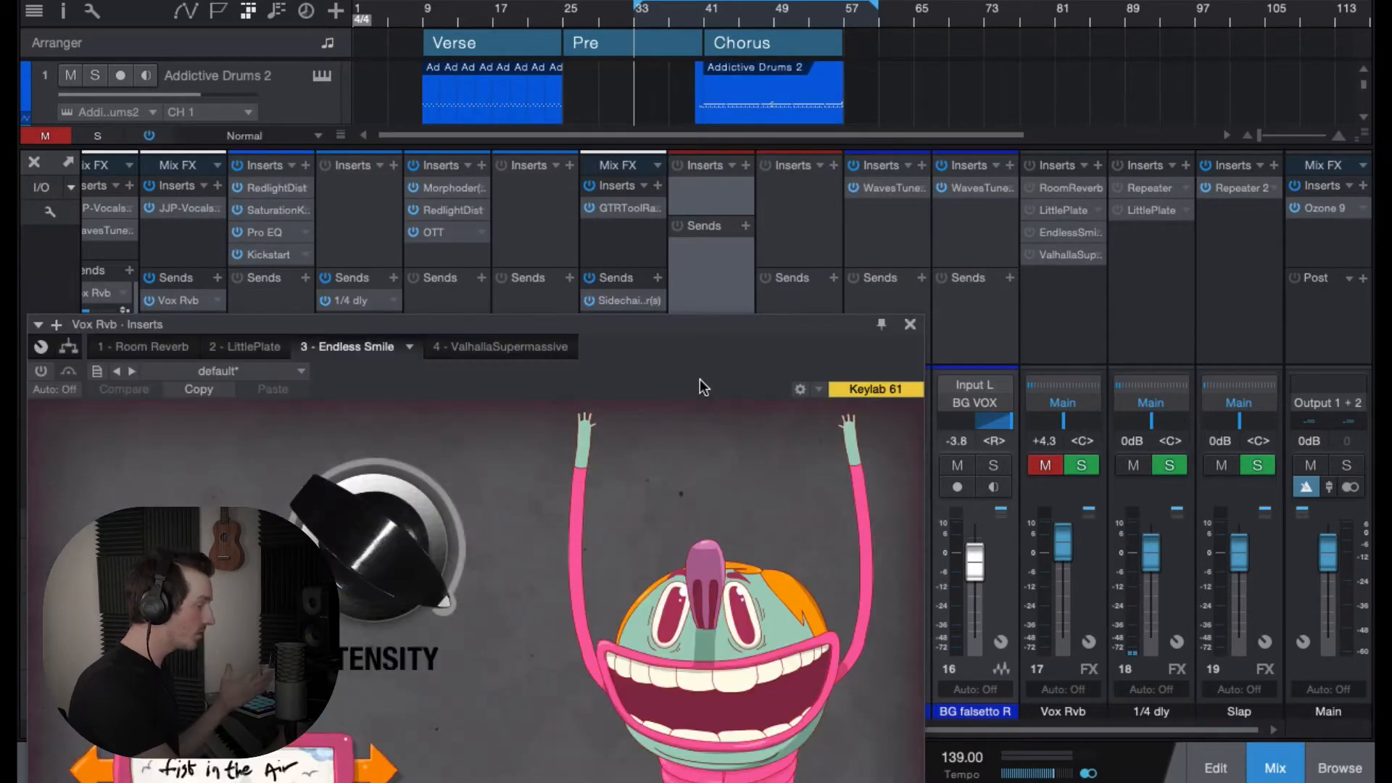
drag(702, 319, 938, 81)
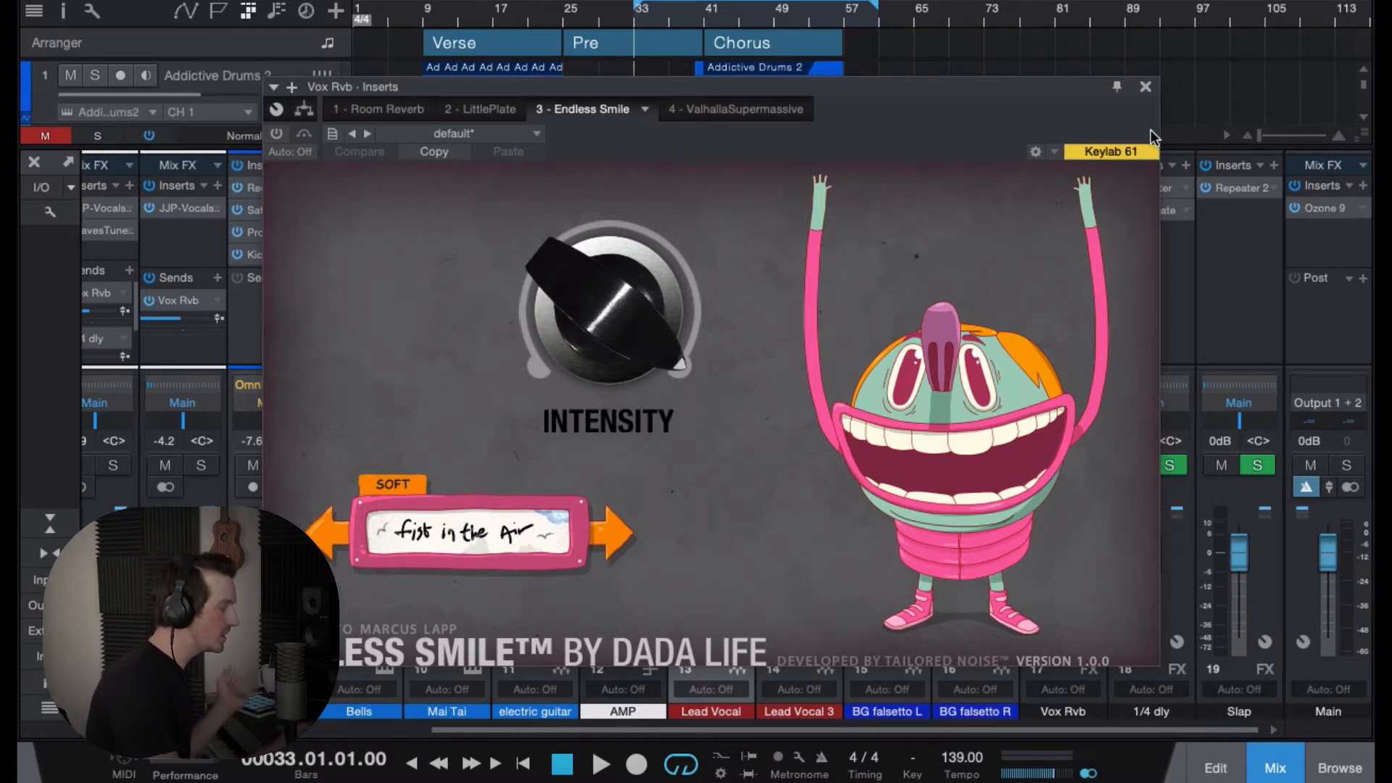
click(1146, 87)
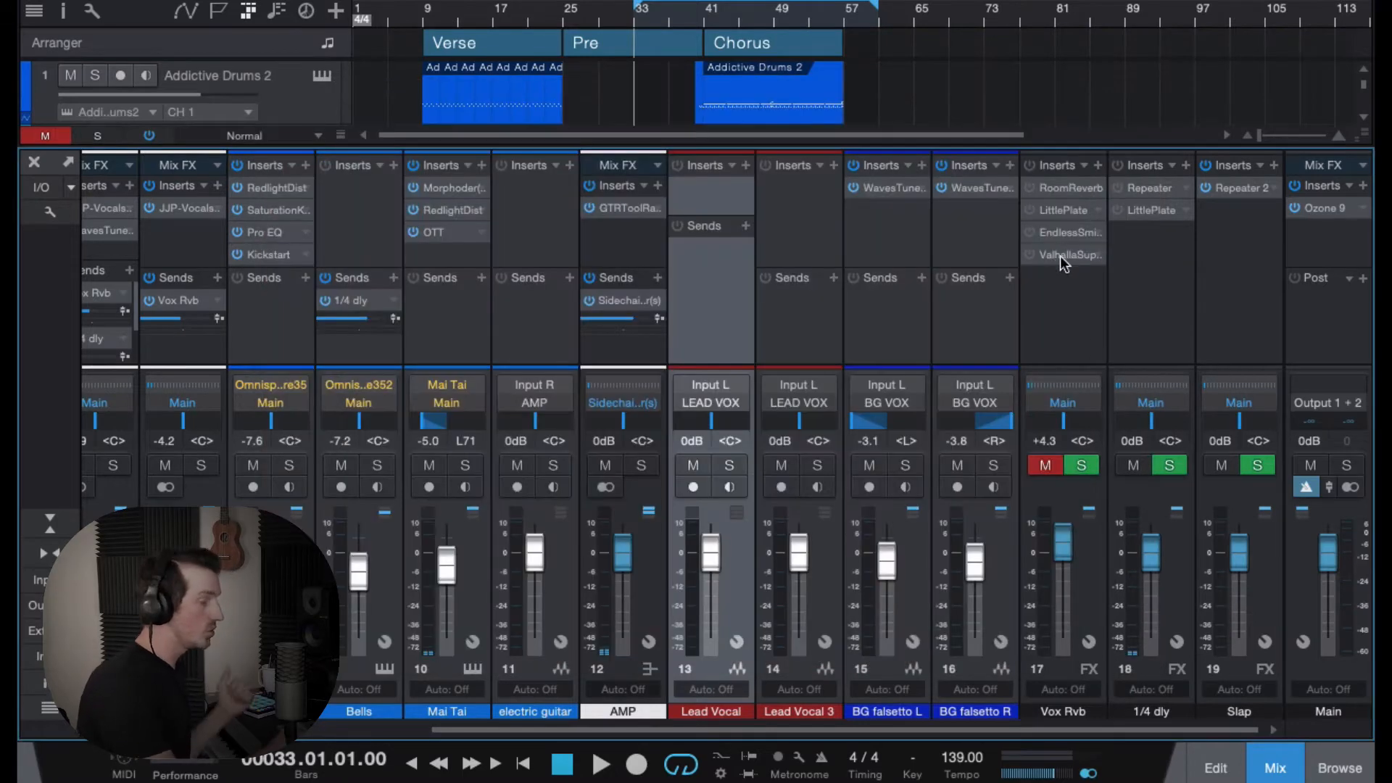
click(1060, 255)
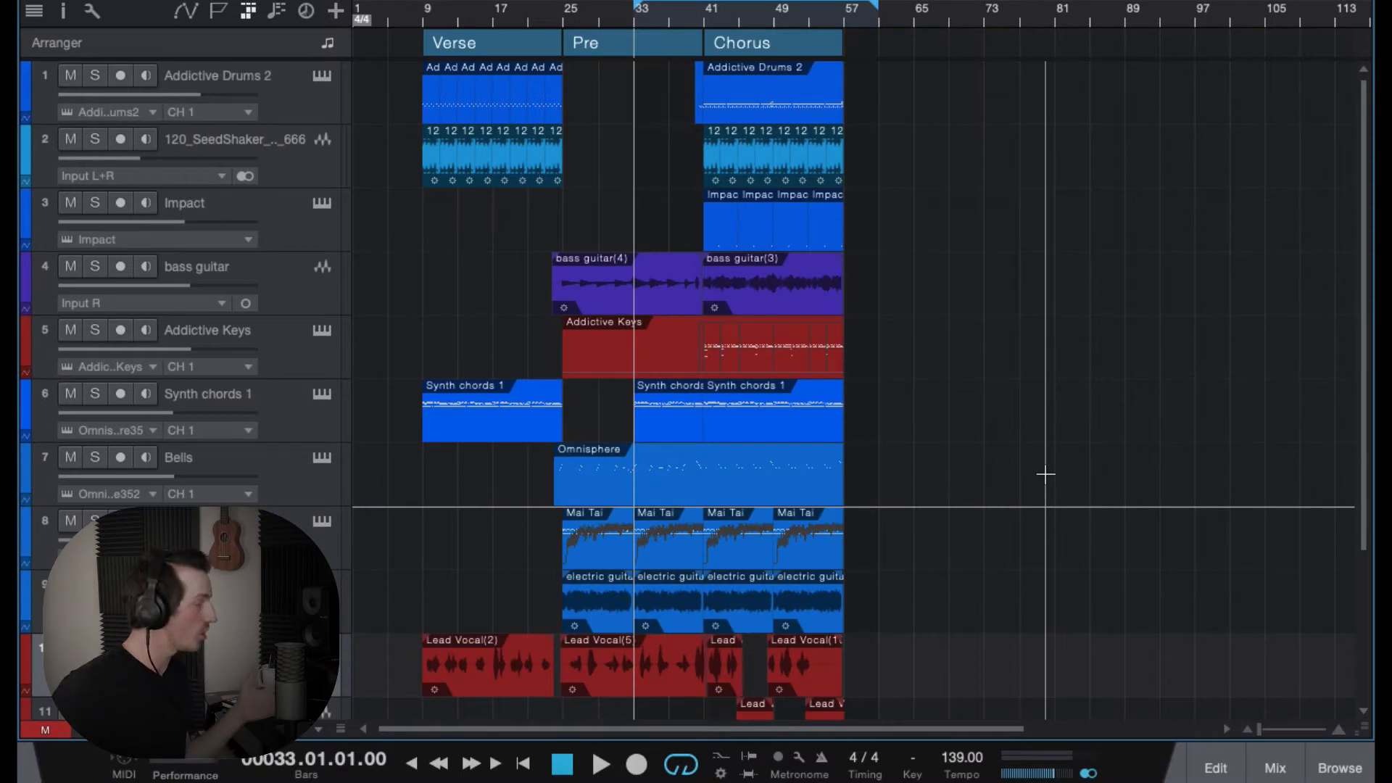
During playback, set the Room Reverb's length to 4.09 s and the Vox Rvb channel's level to +3.4 dB
key(space)
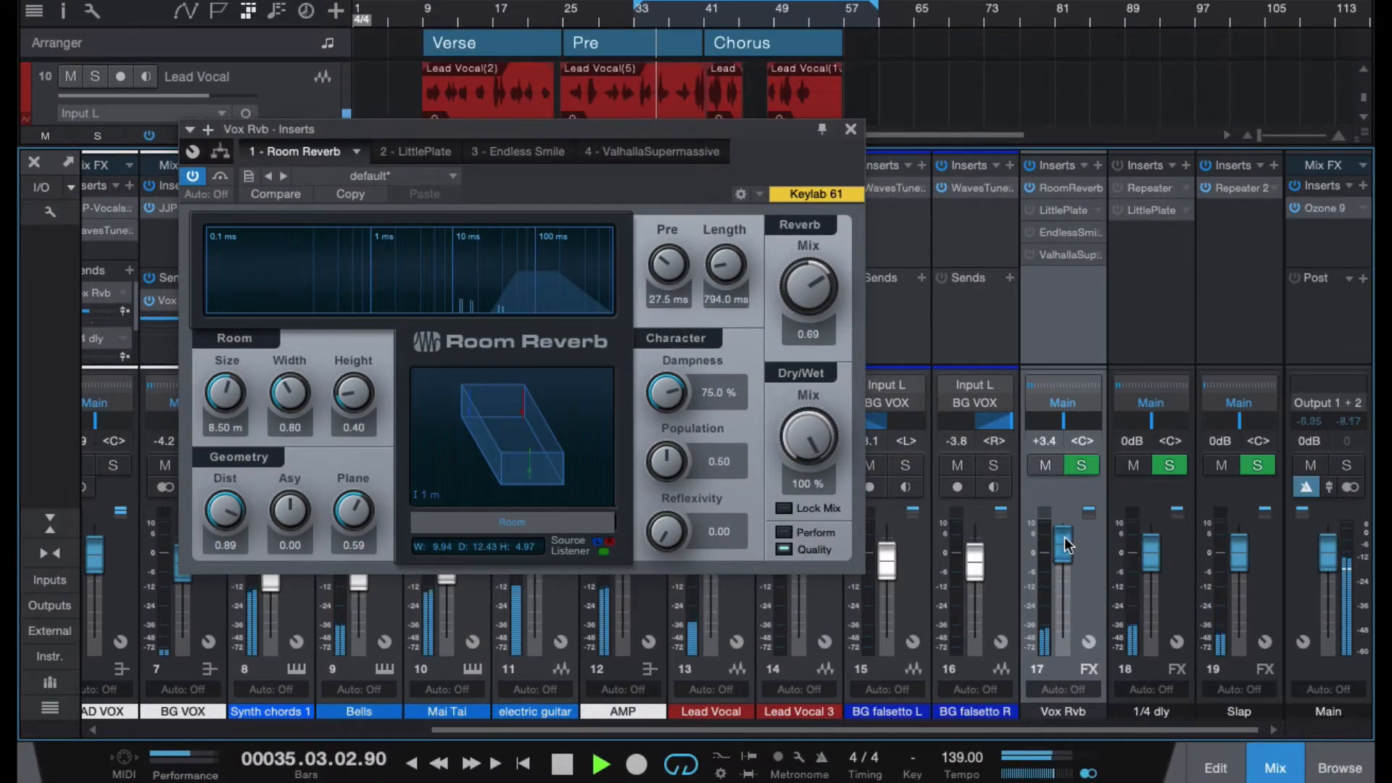
drag(1064, 537, 1064, 539)
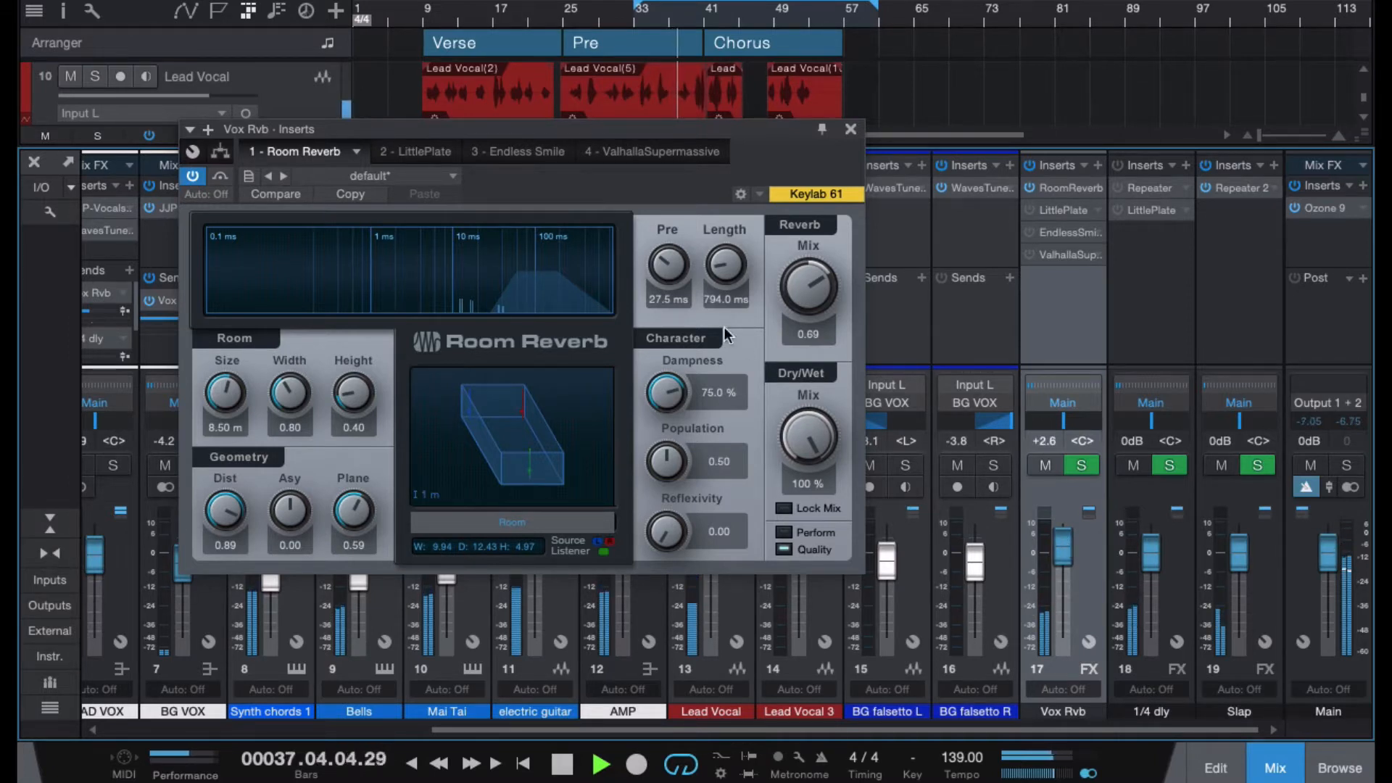
drag(725, 270, 720, 250)
scroll(725, 278, up, 5)
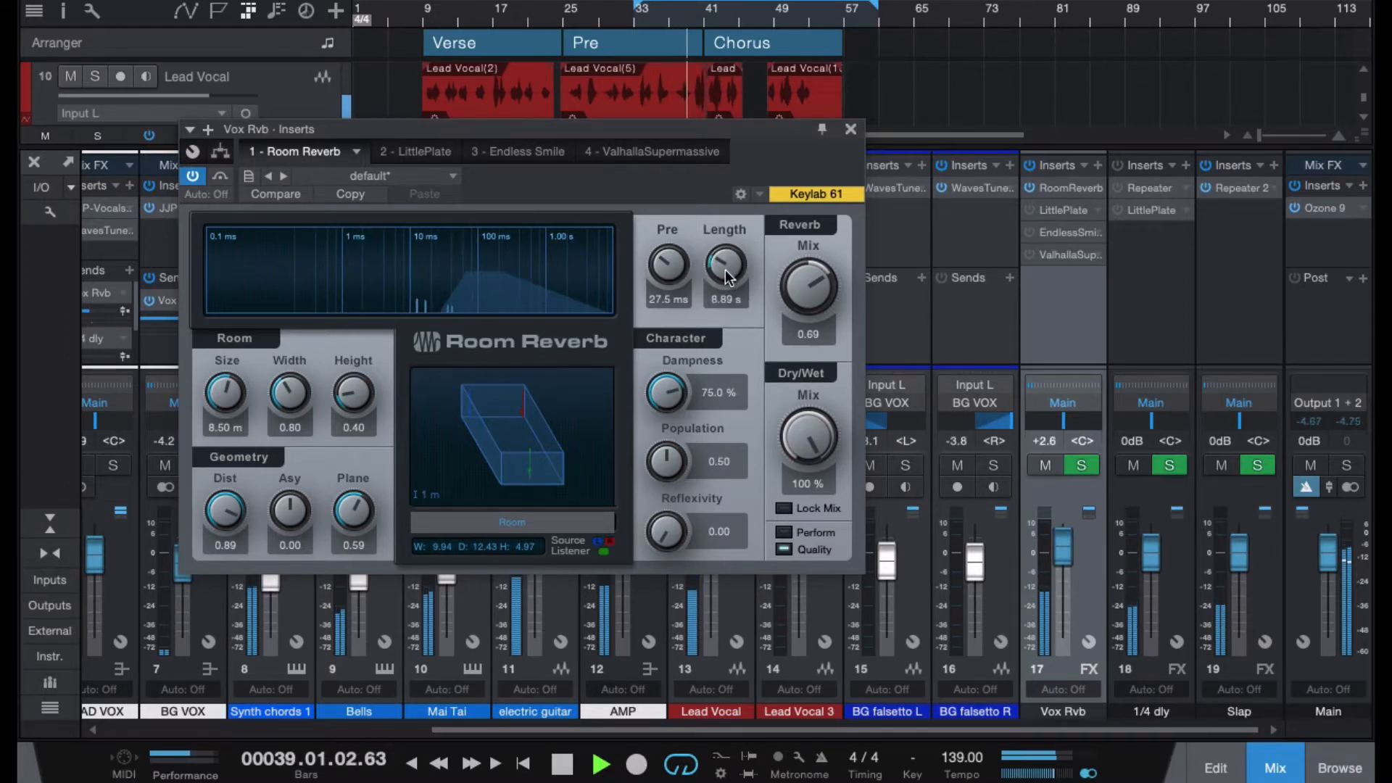
scroll(725, 278, down, 6)
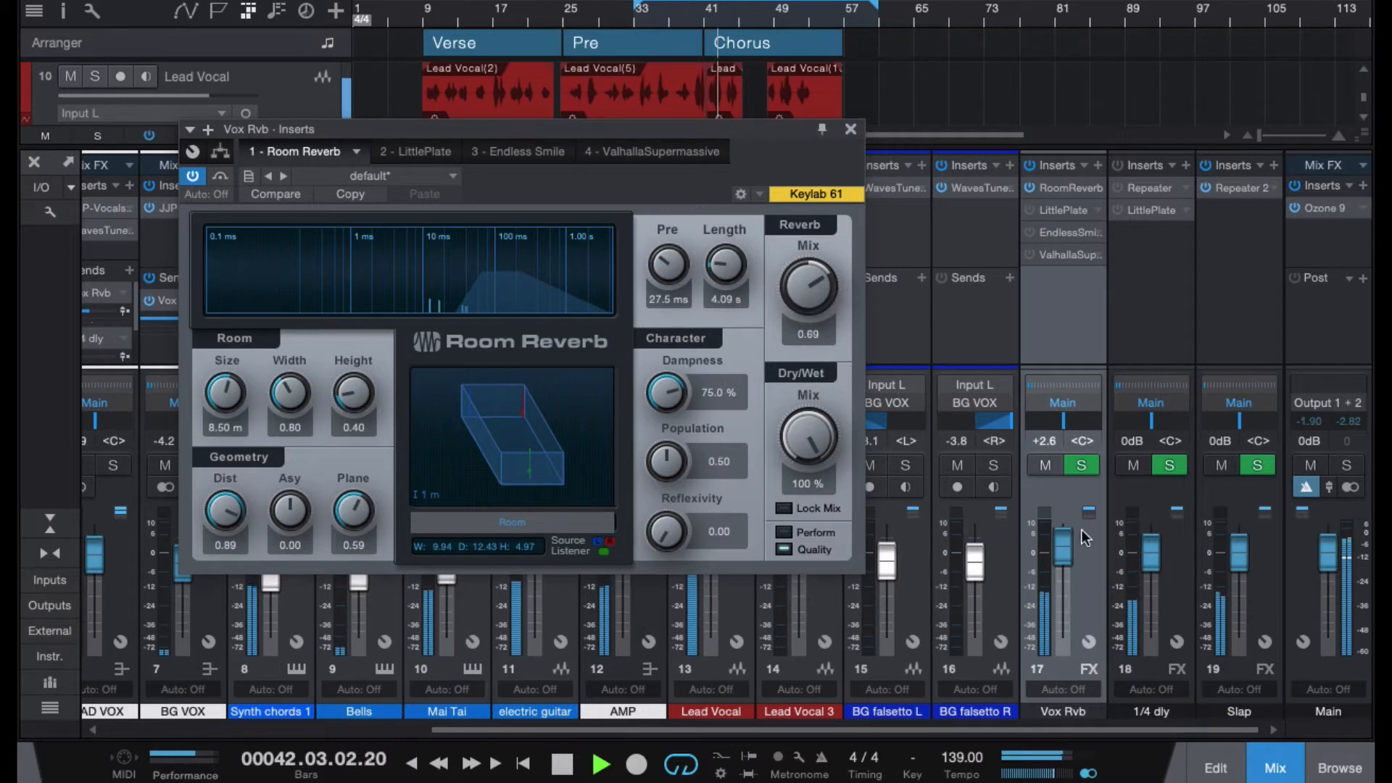
drag(1063, 543, 1063, 541)
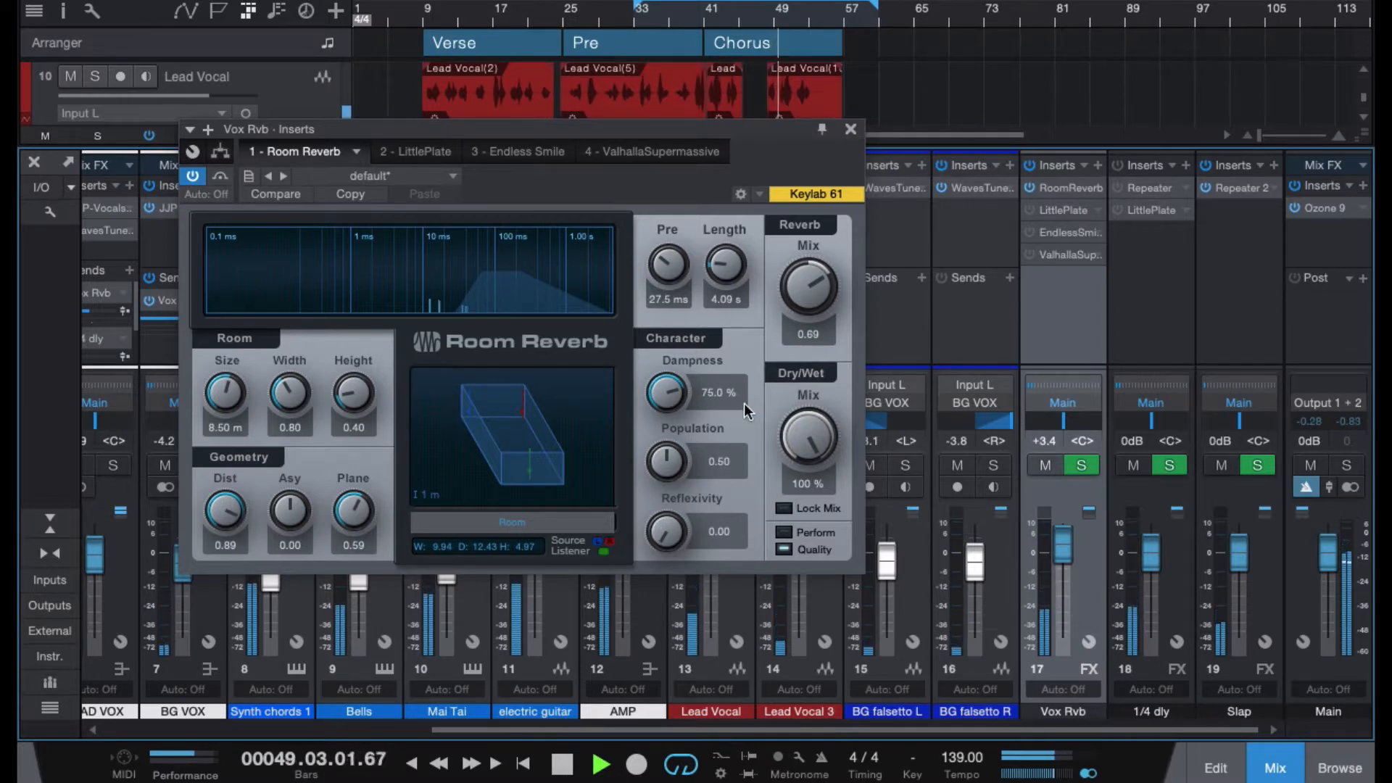
key(space)
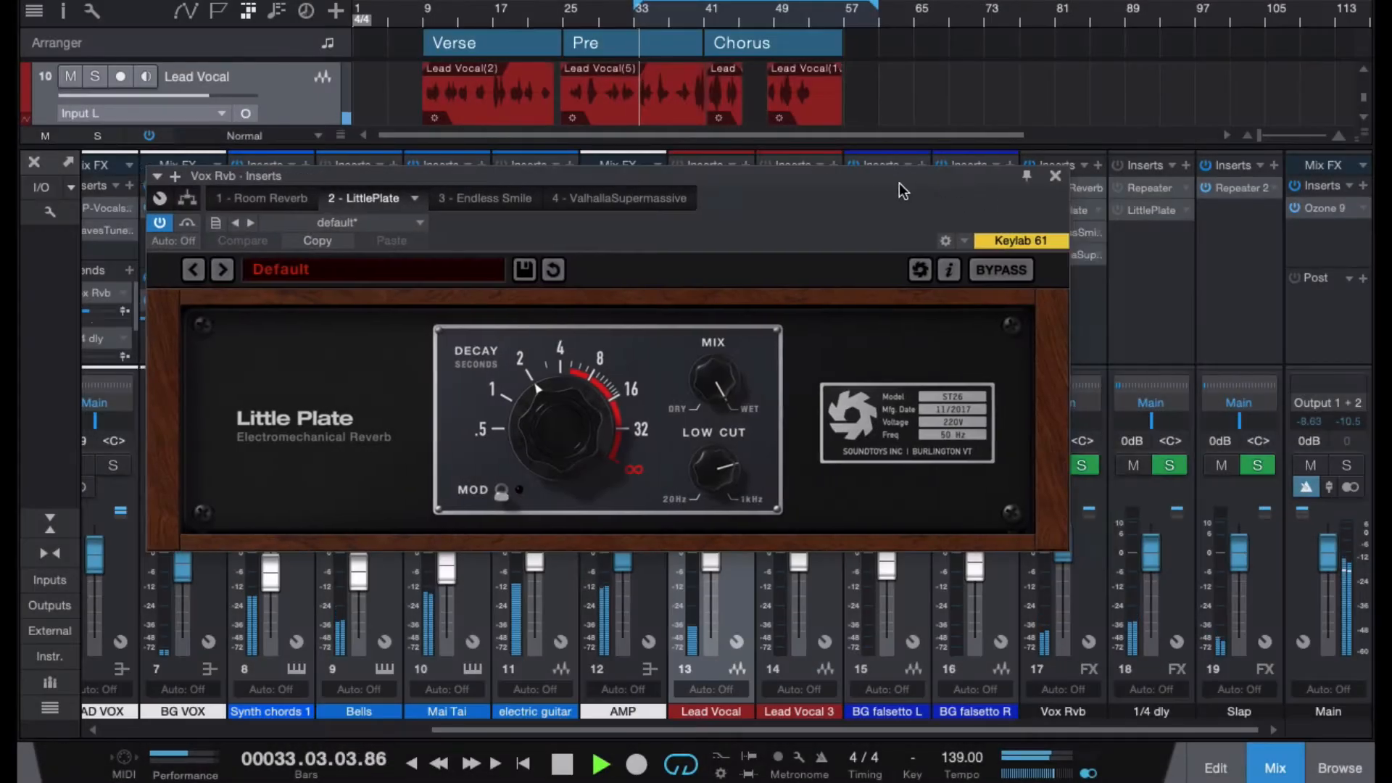
Raise Little Plate's low cut slightly and lower the Vox Rvb channel's level to +2.2 dB
drag(843, 154, 874, 200)
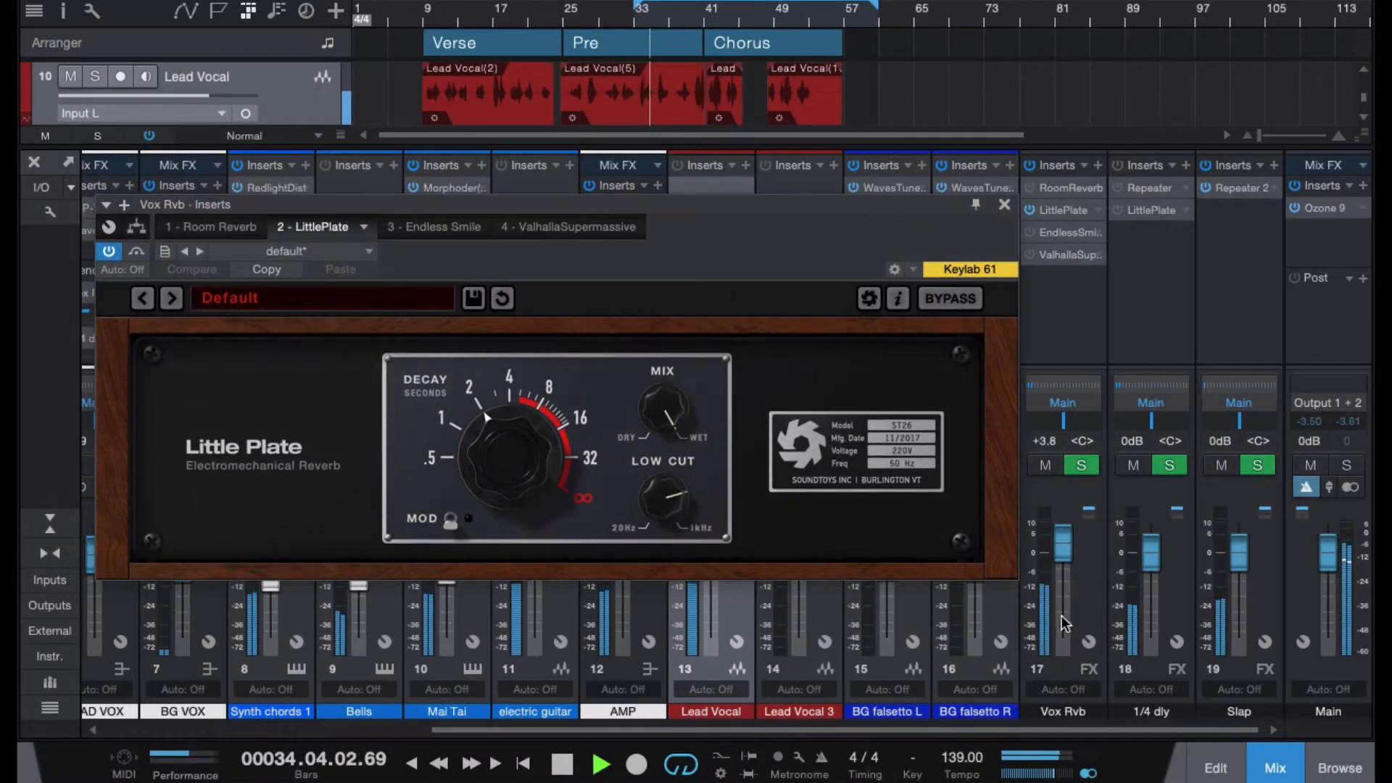
drag(1062, 549, 1063, 550)
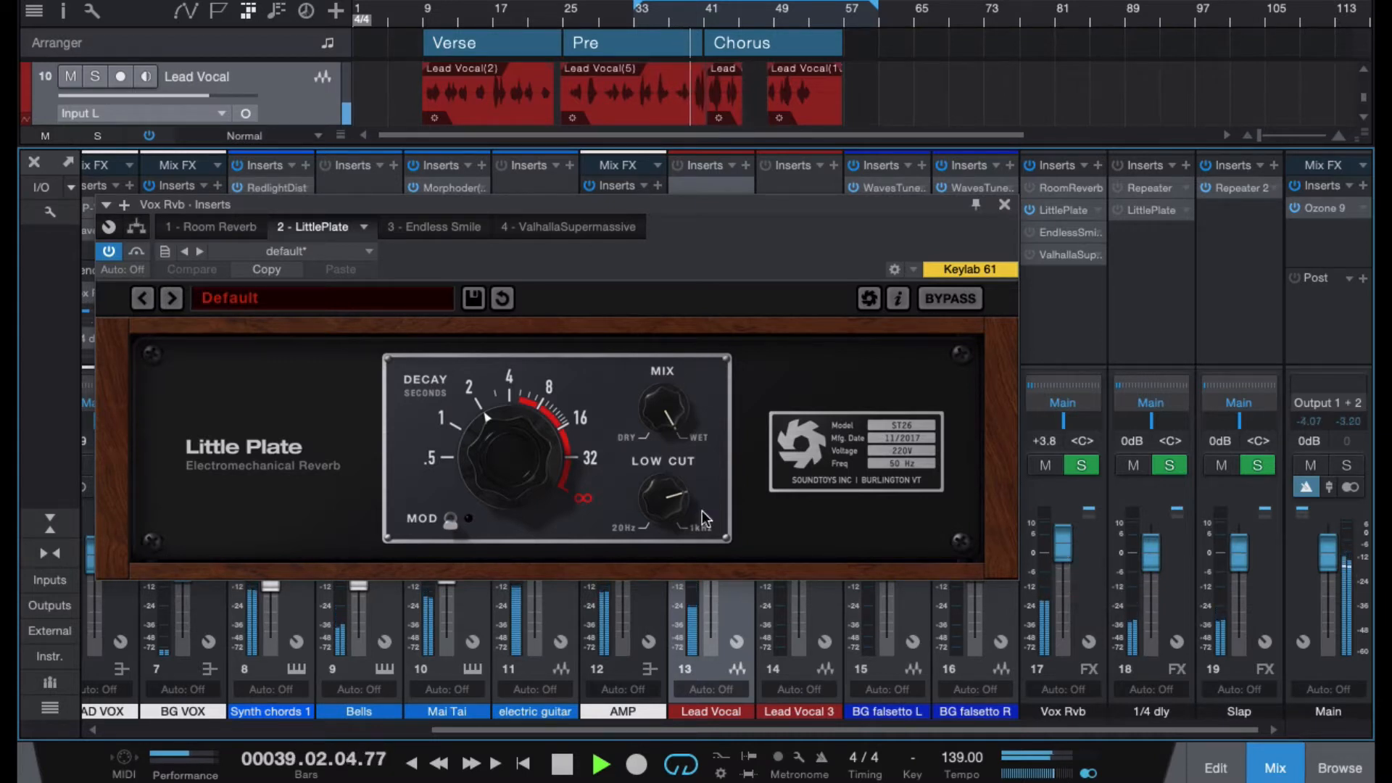
drag(654, 486, 676, 500)
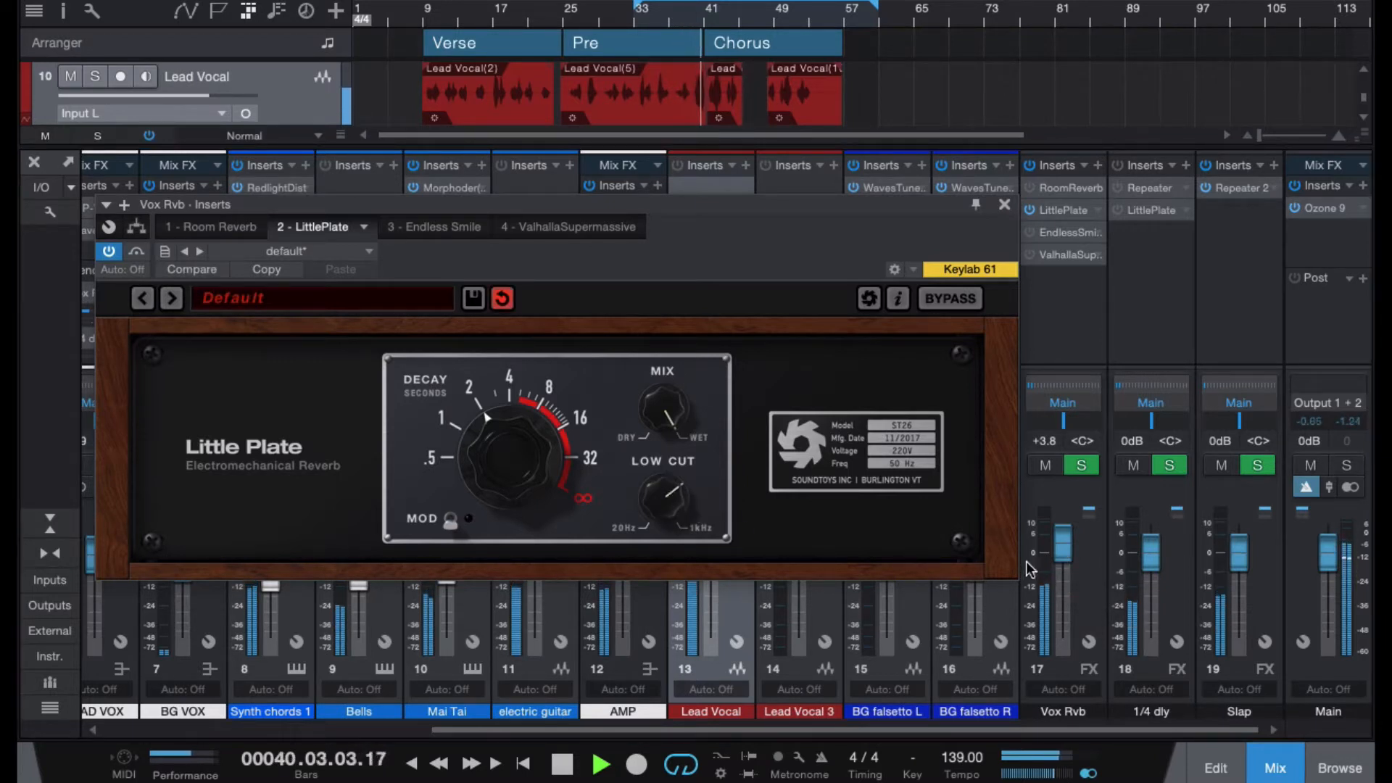
drag(1060, 549, 1060, 554)
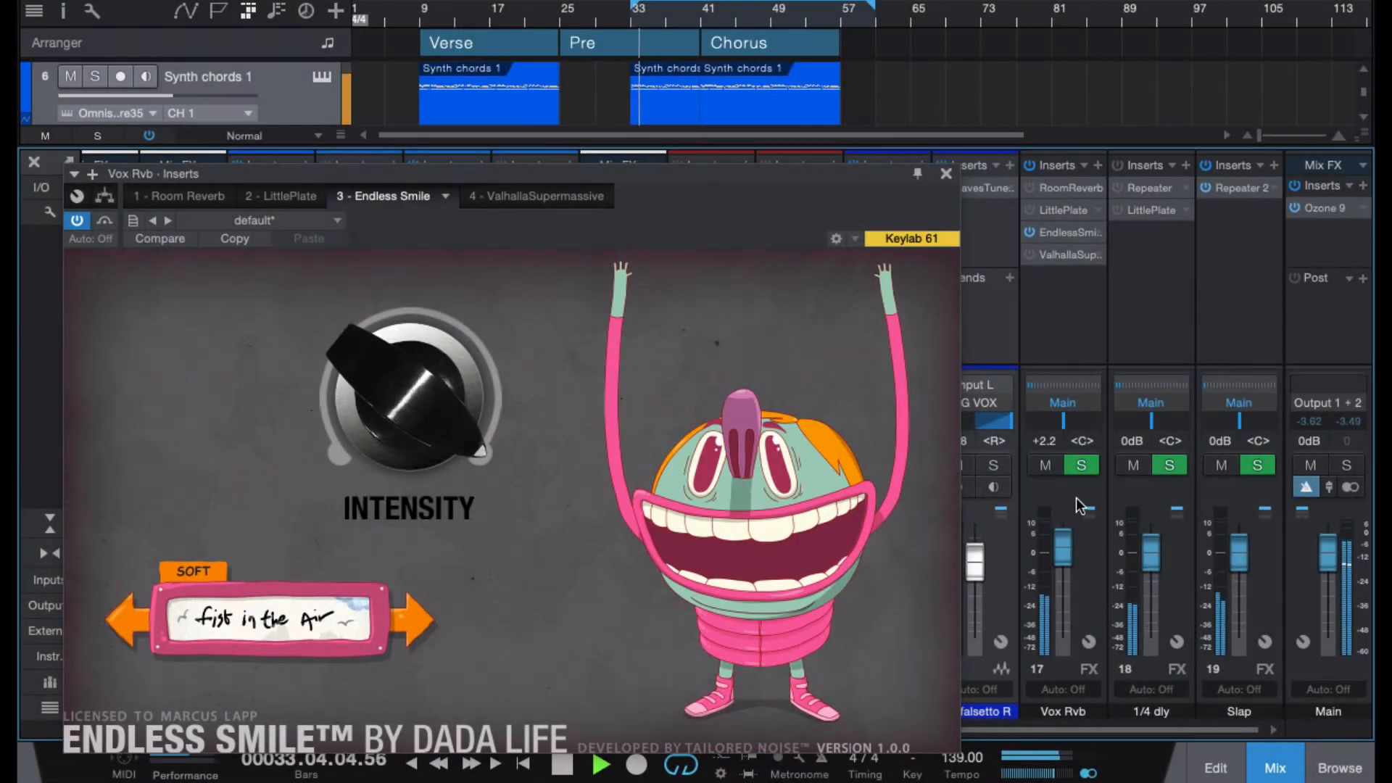
Raise the Vox Rvb channel's level slightly while auditioning the Endless Smile reverb
click(1076, 497)
scroll(1076, 497, right, 1)
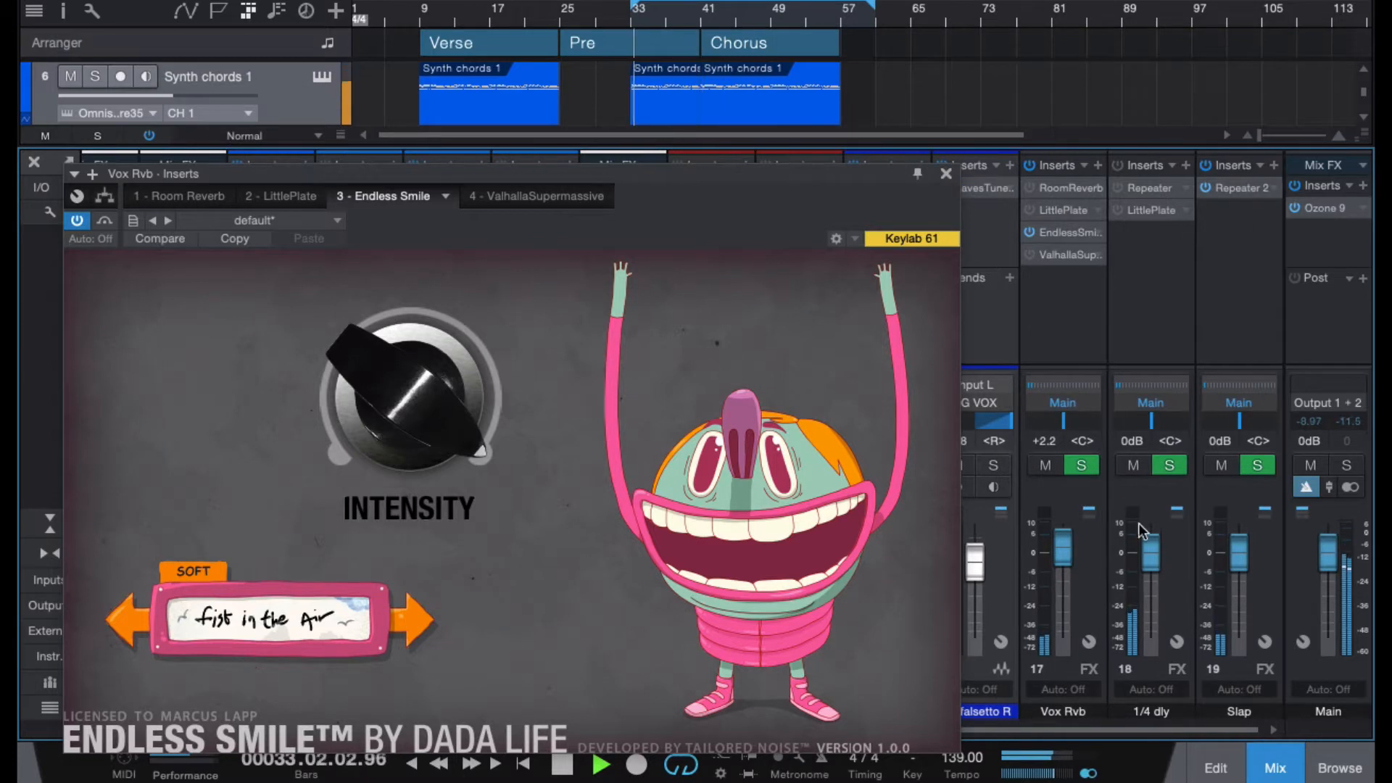
scroll(1075, 501, left, 1)
scroll(1076, 498, right, 1)
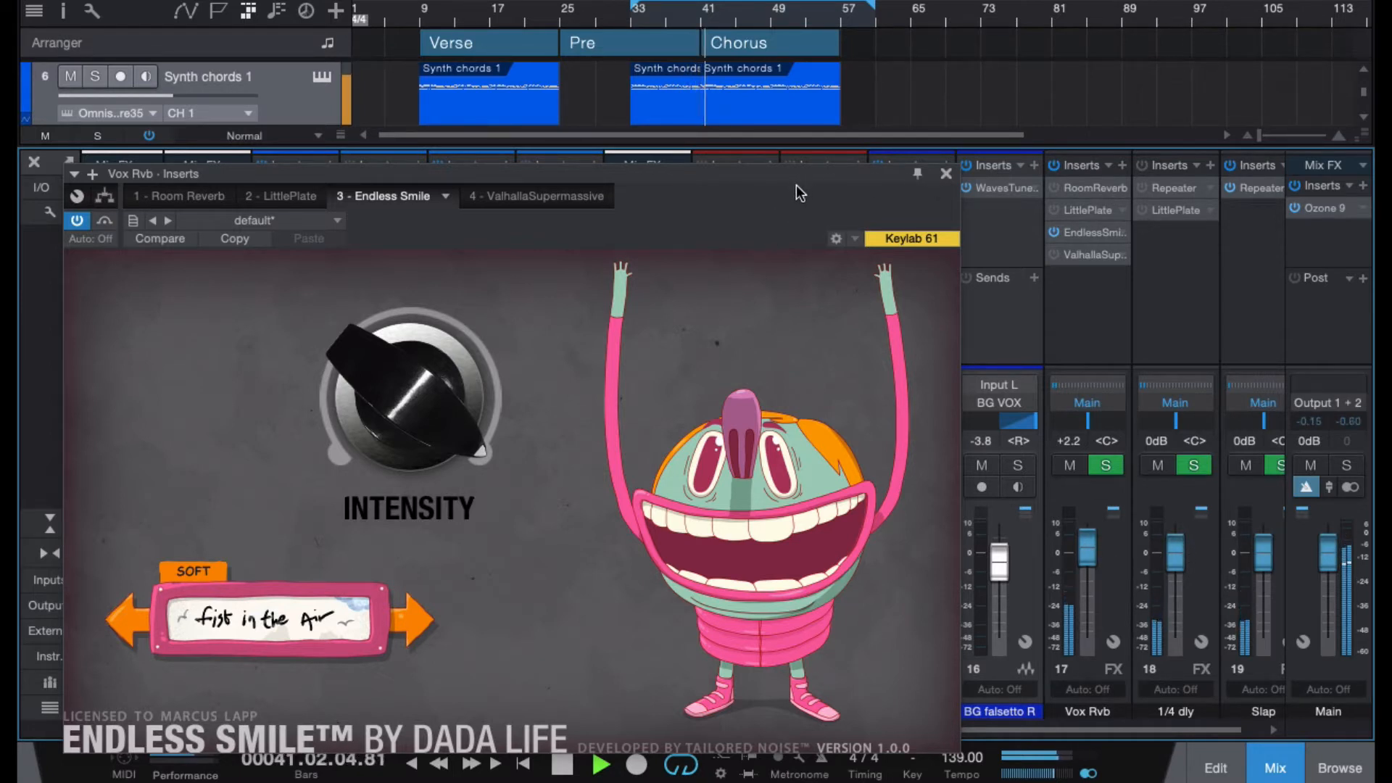
drag(1087, 544, 1087, 541)
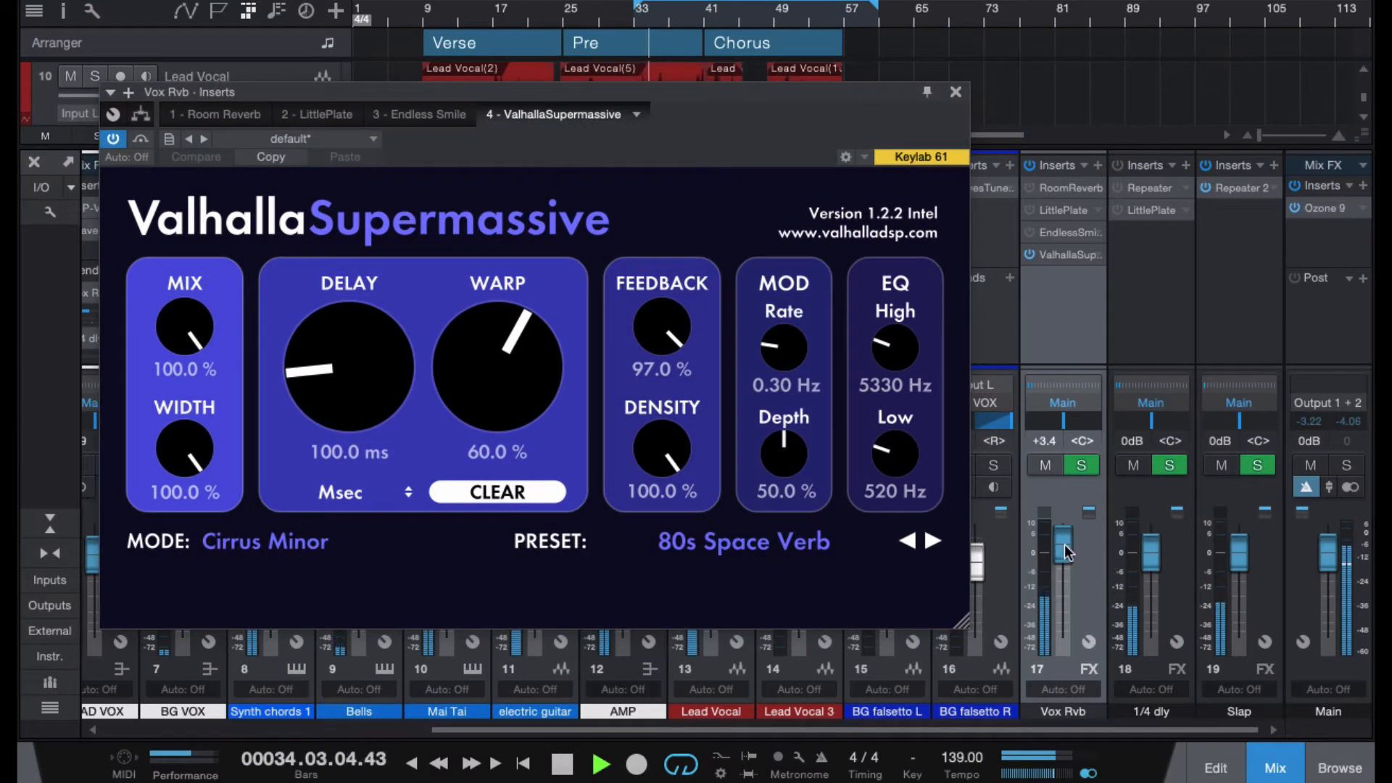
Set ValhallaSupermassive's low EQ to 470 Hz and high EQ to 5610 Hz, and the Vox Rvb channel's level to +3.0 dB
drag(1064, 545, 1064, 542)
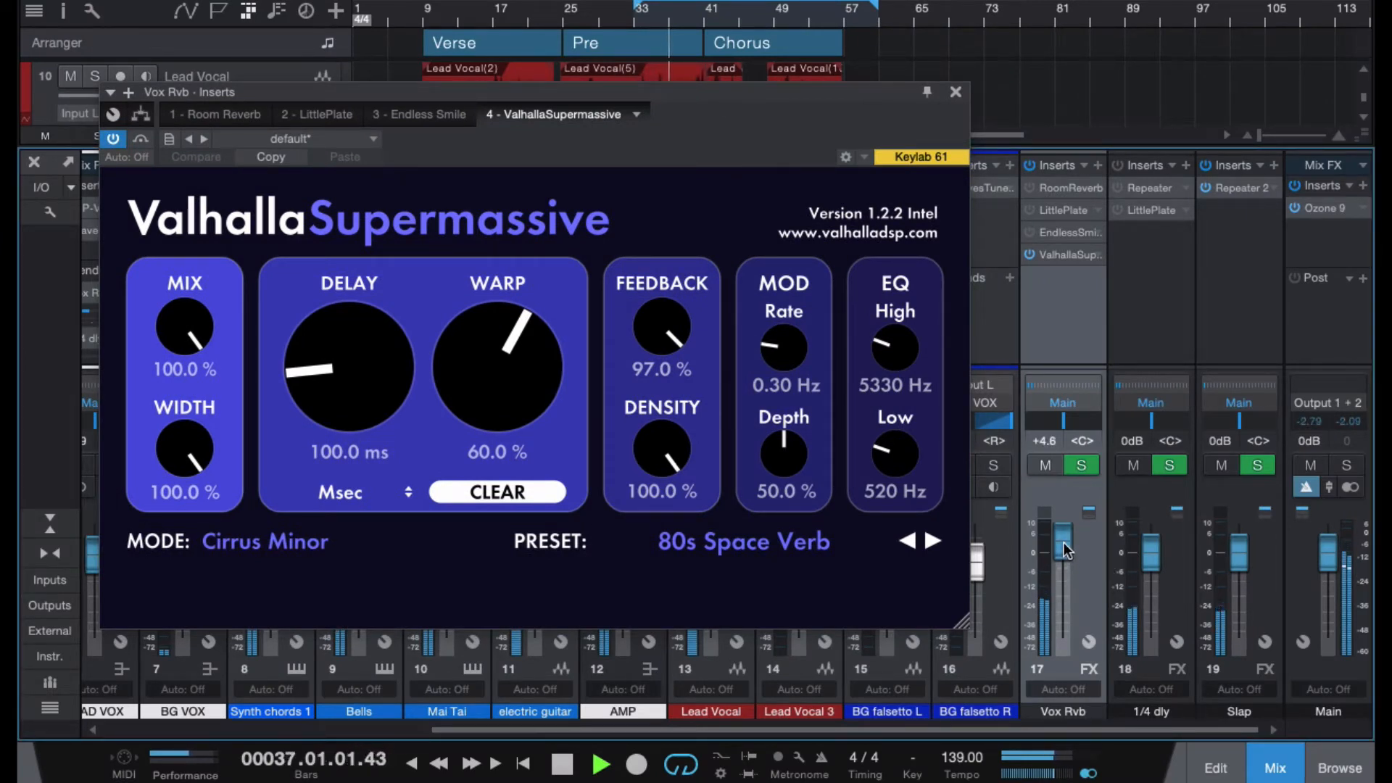
click(757, 545)
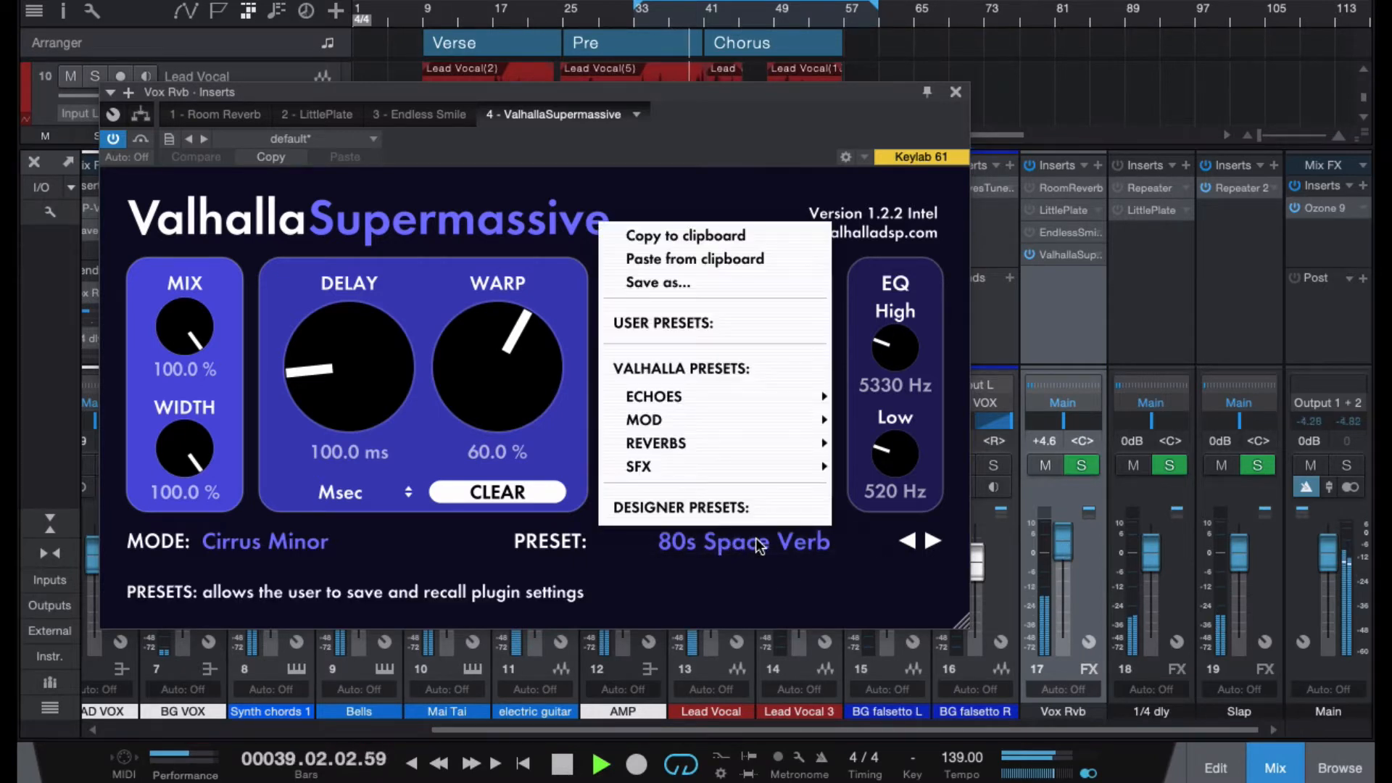
click(854, 589)
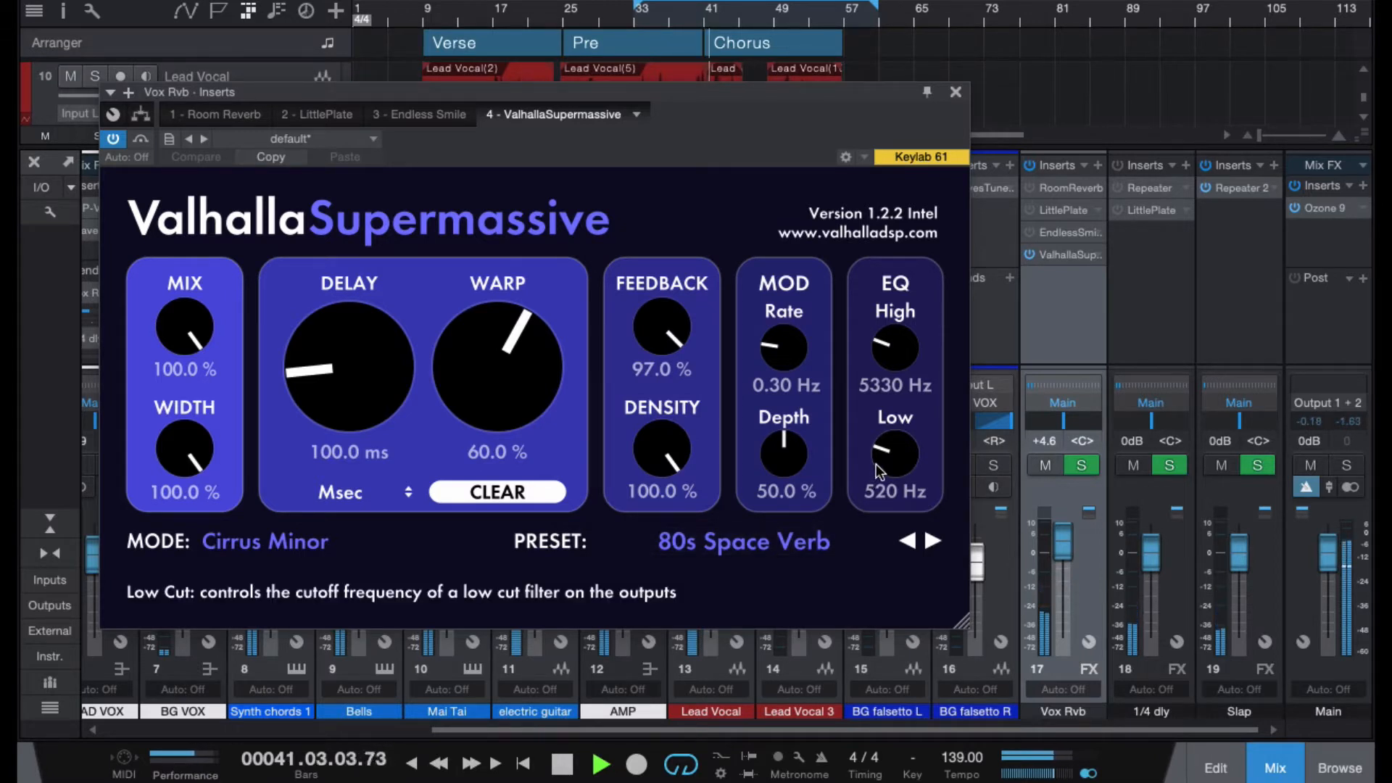
drag(887, 462, 888, 467)
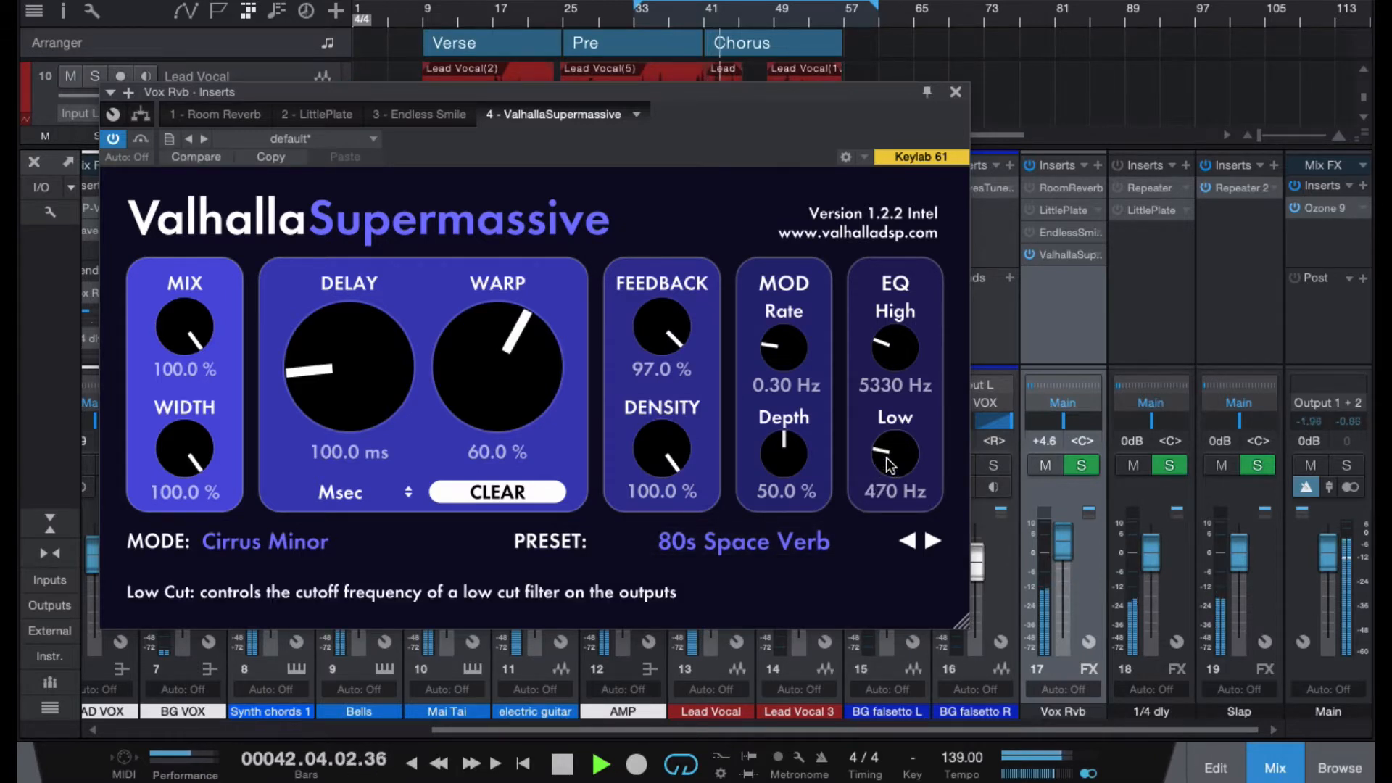
drag(886, 348, 887, 342)
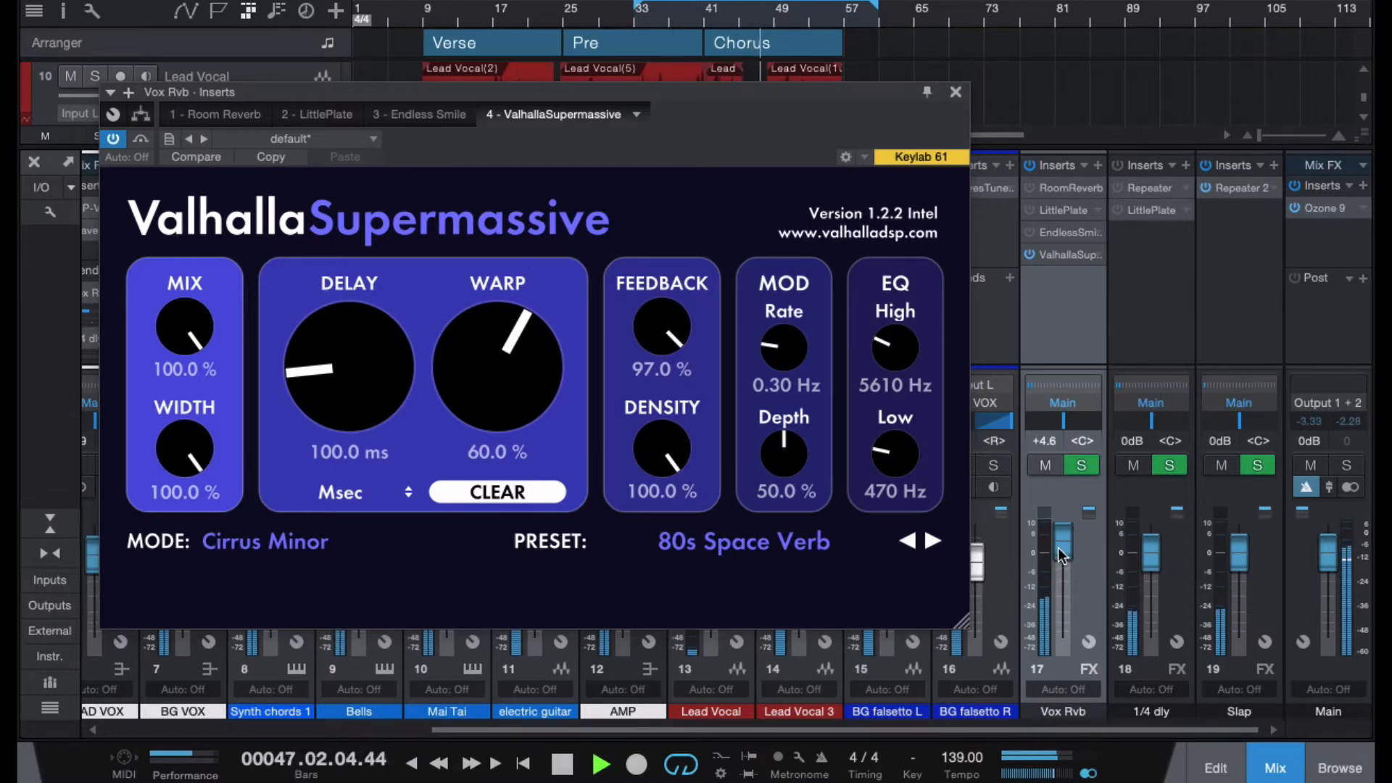
drag(1059, 547, 1058, 551)
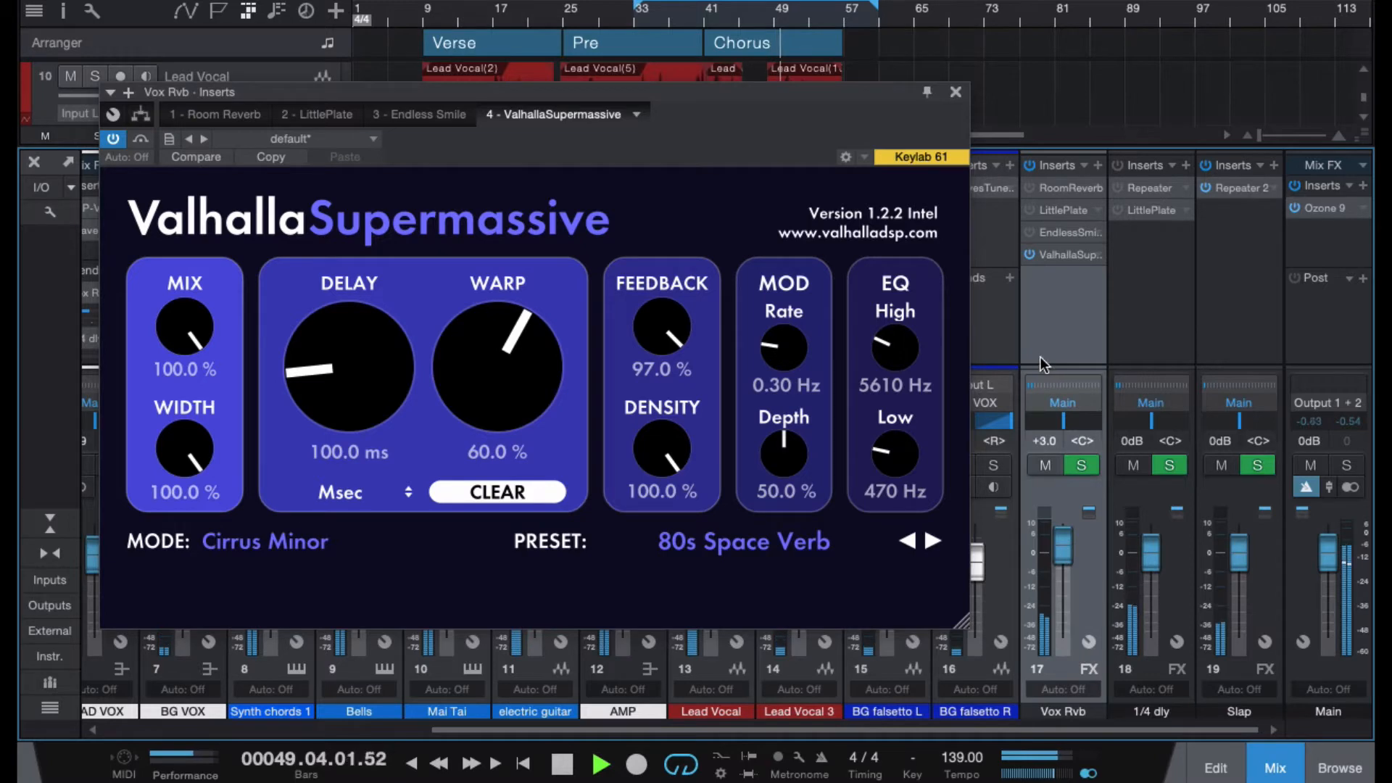
key(space)
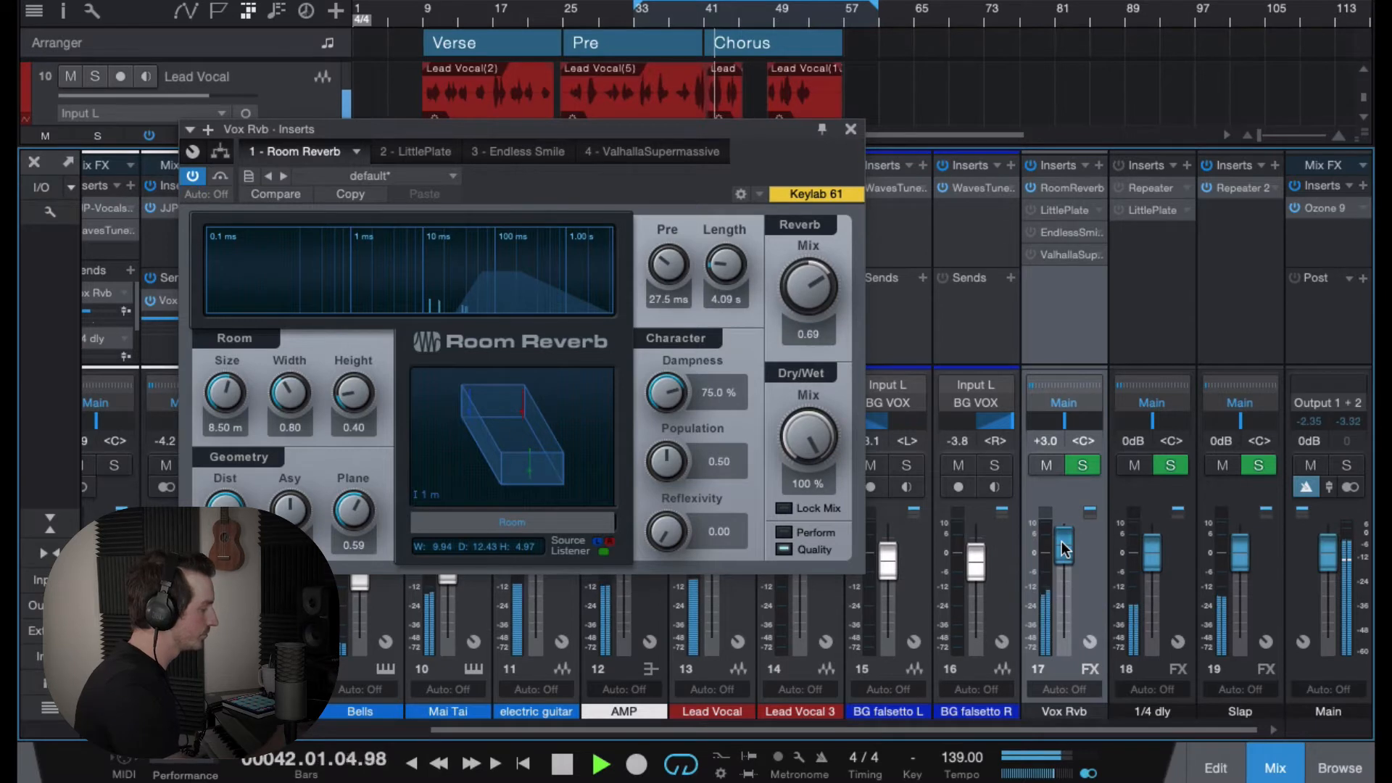
Raise the Vox Rvb channel's level slightly while Room Reverb is playing
drag(1061, 541, 1061, 536)
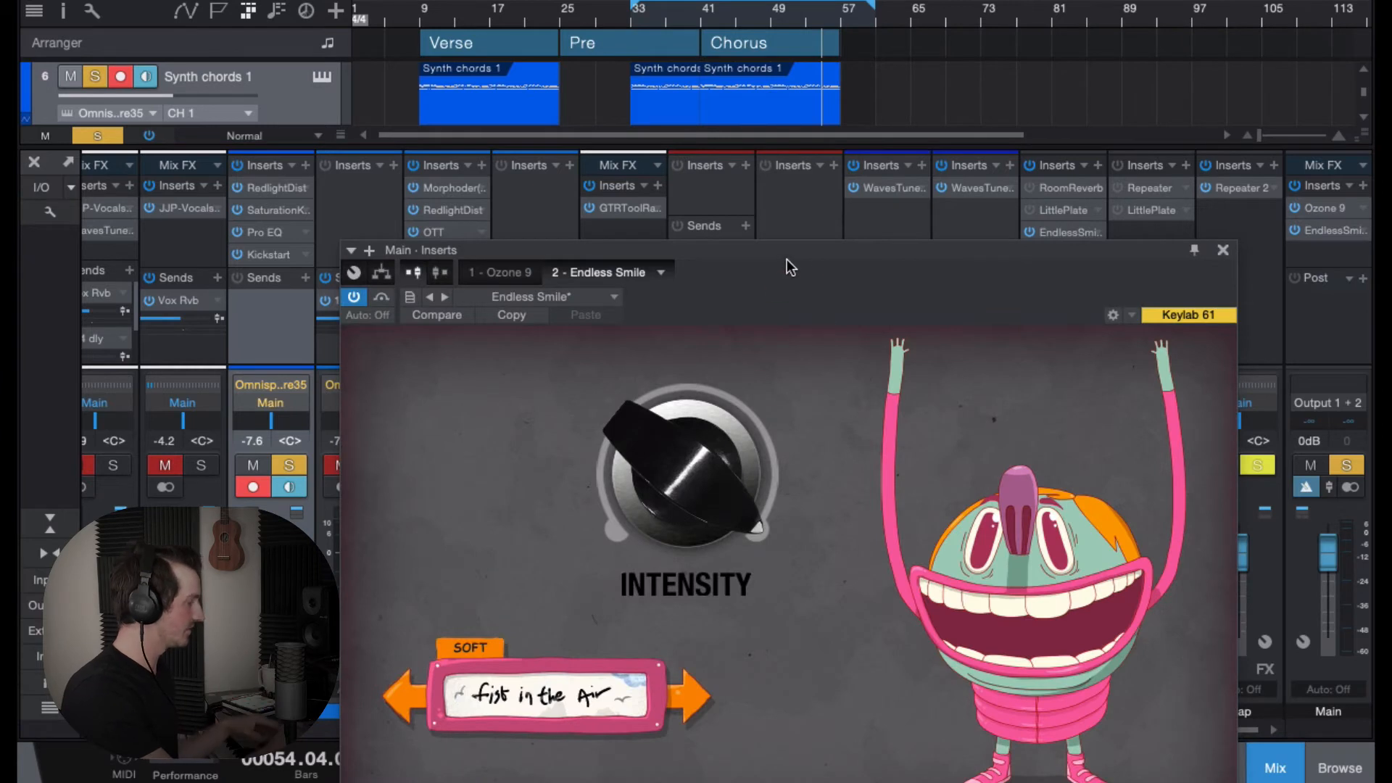
Play from bar 33 and turn the intensity of the Main channel's Endless Smile down to 0%
drag(785, 259, 767, 213)
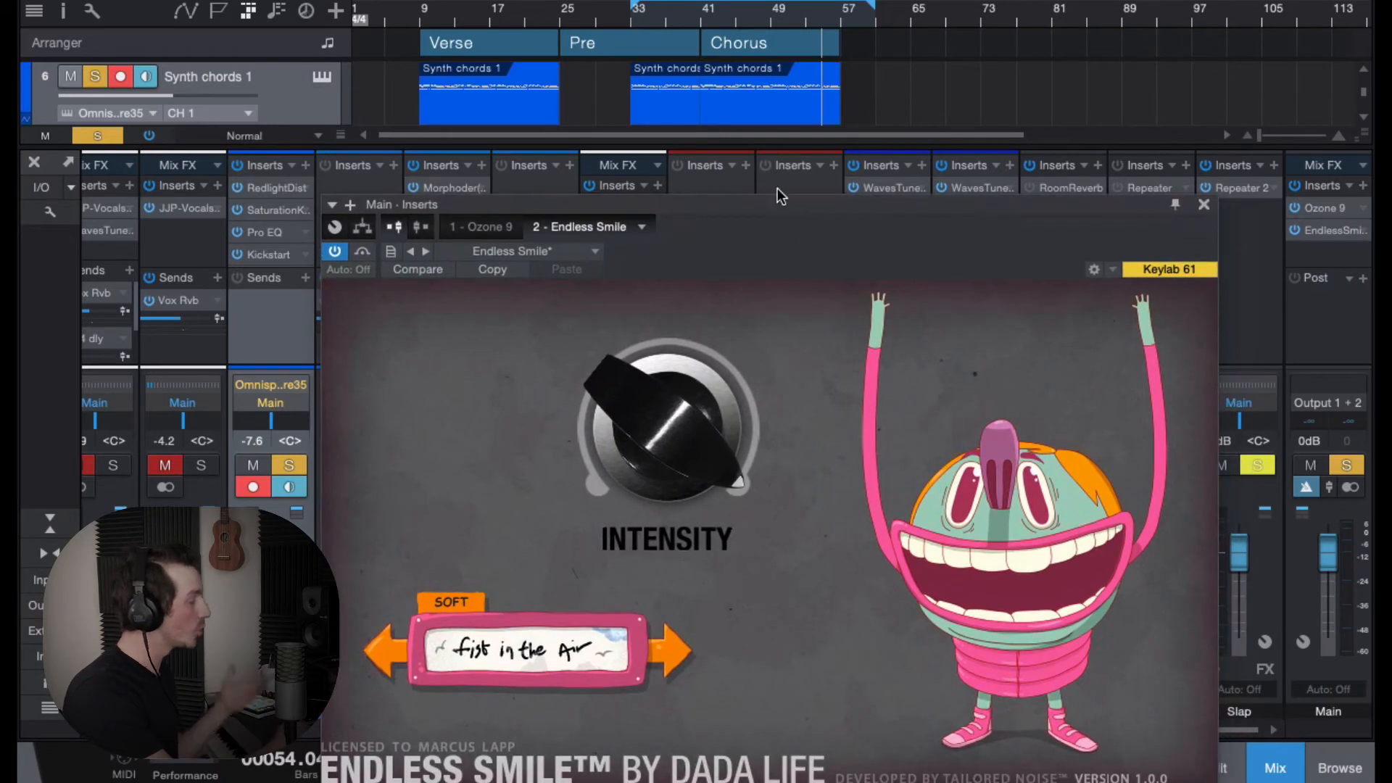
click(629, 20)
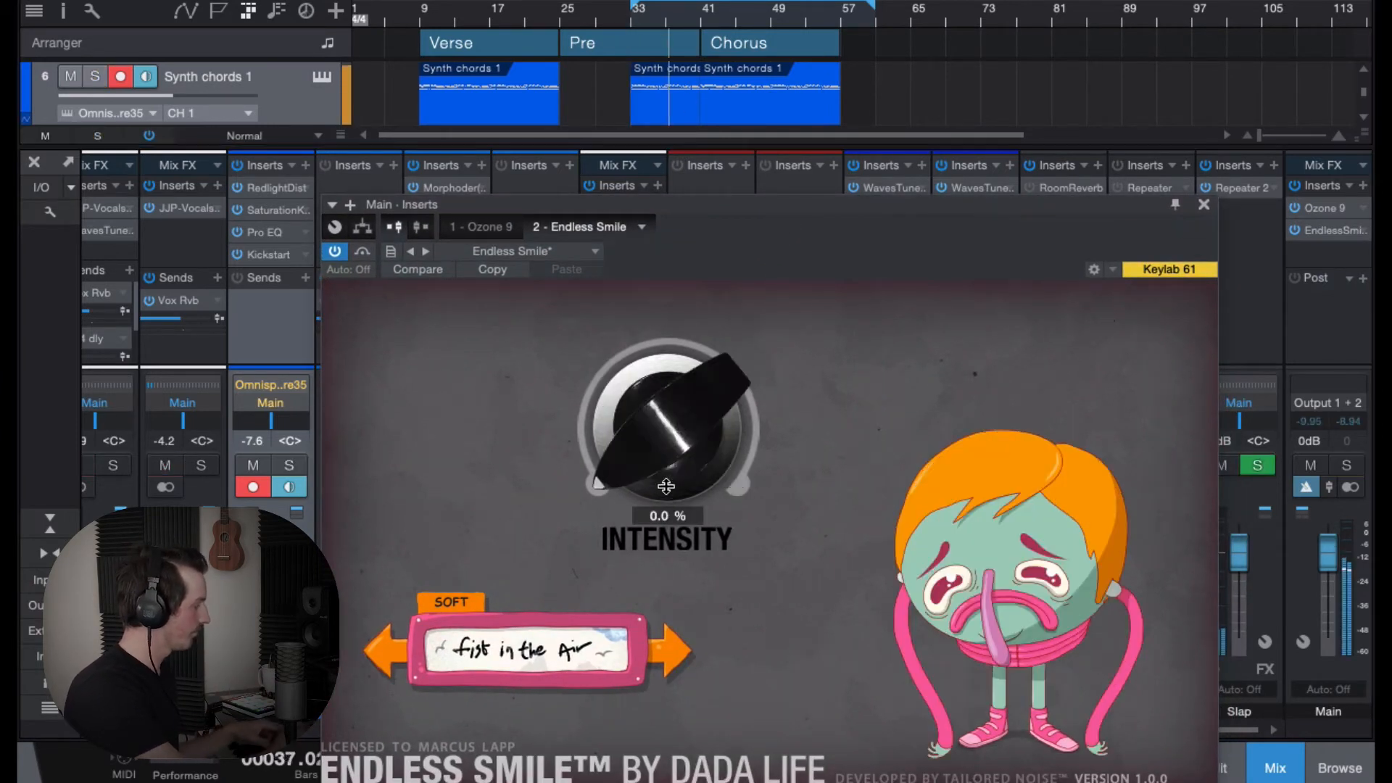
drag(647, 435, 677, 717)
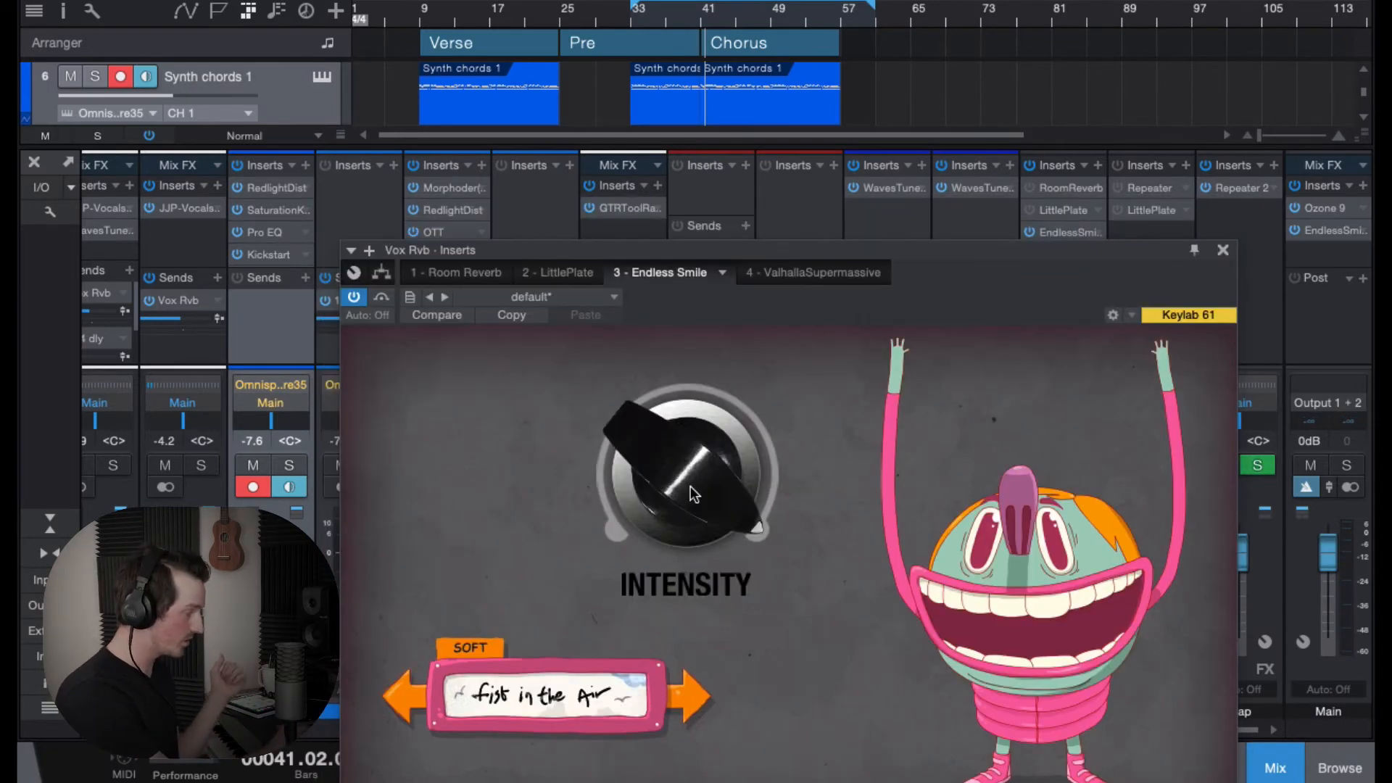
Set the intensity of the Vox Rvb channel's Endless Smile to 110% and audition it in playback
drag(690, 488, 661, 387)
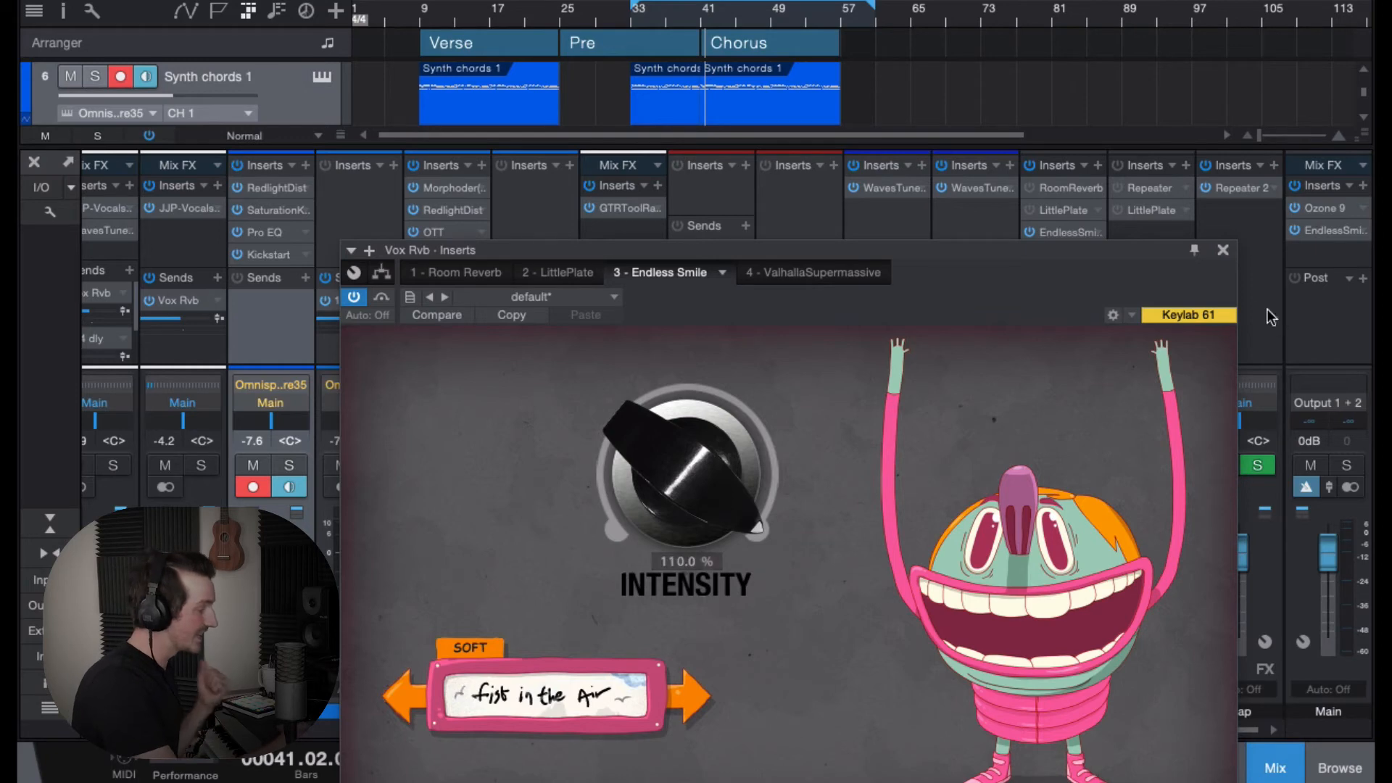
click(1222, 249)
click(1070, 232)
key(space)
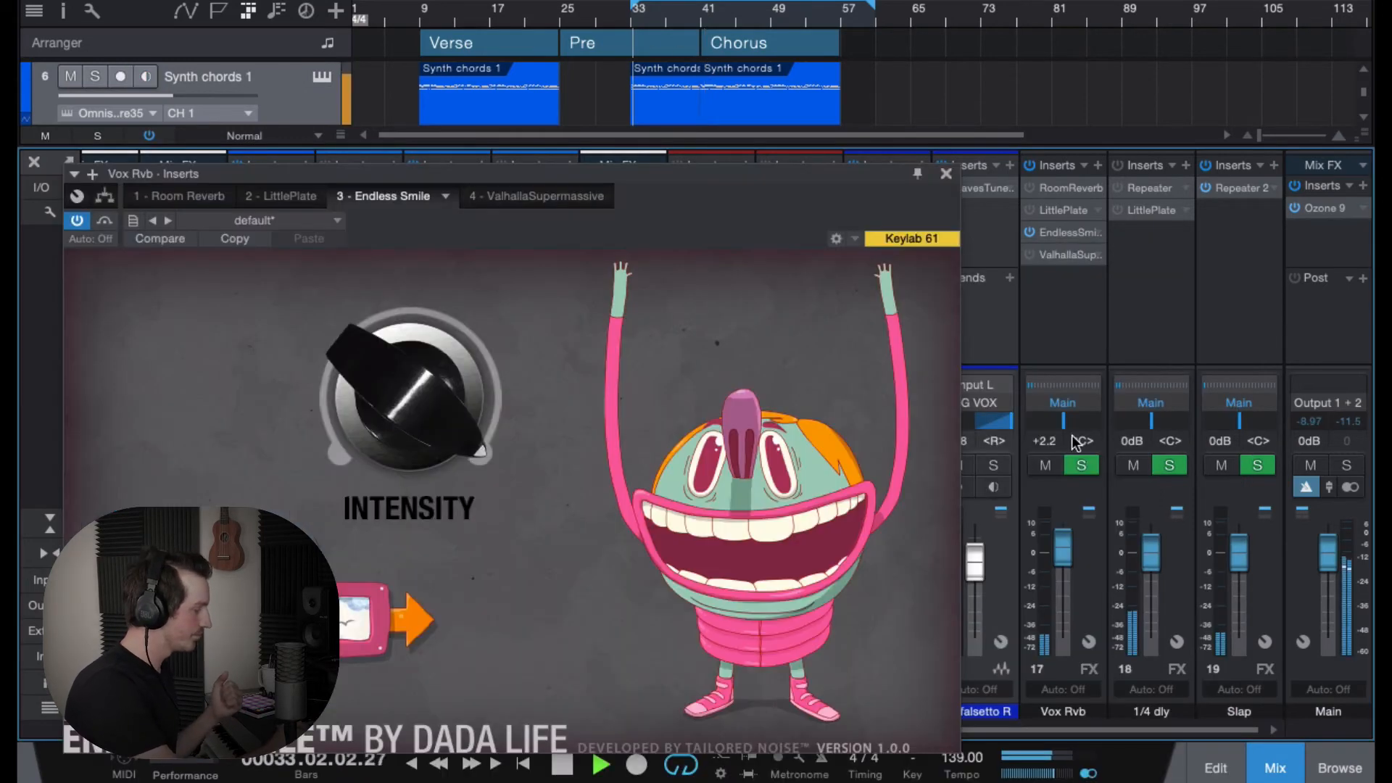
scroll(1075, 497, left, 3)
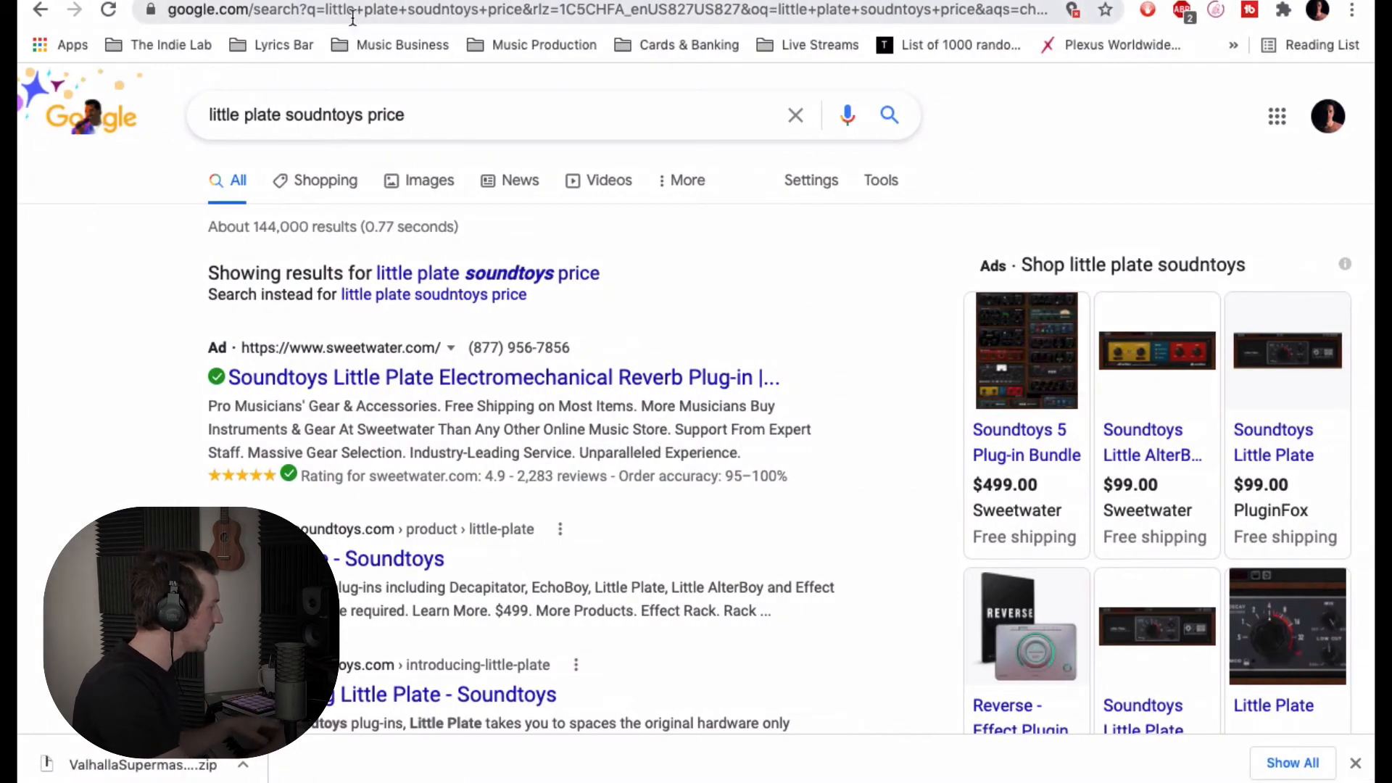
Search the web for "endless smile price", look over the results, and switch back to Studio One
click(310, 11)
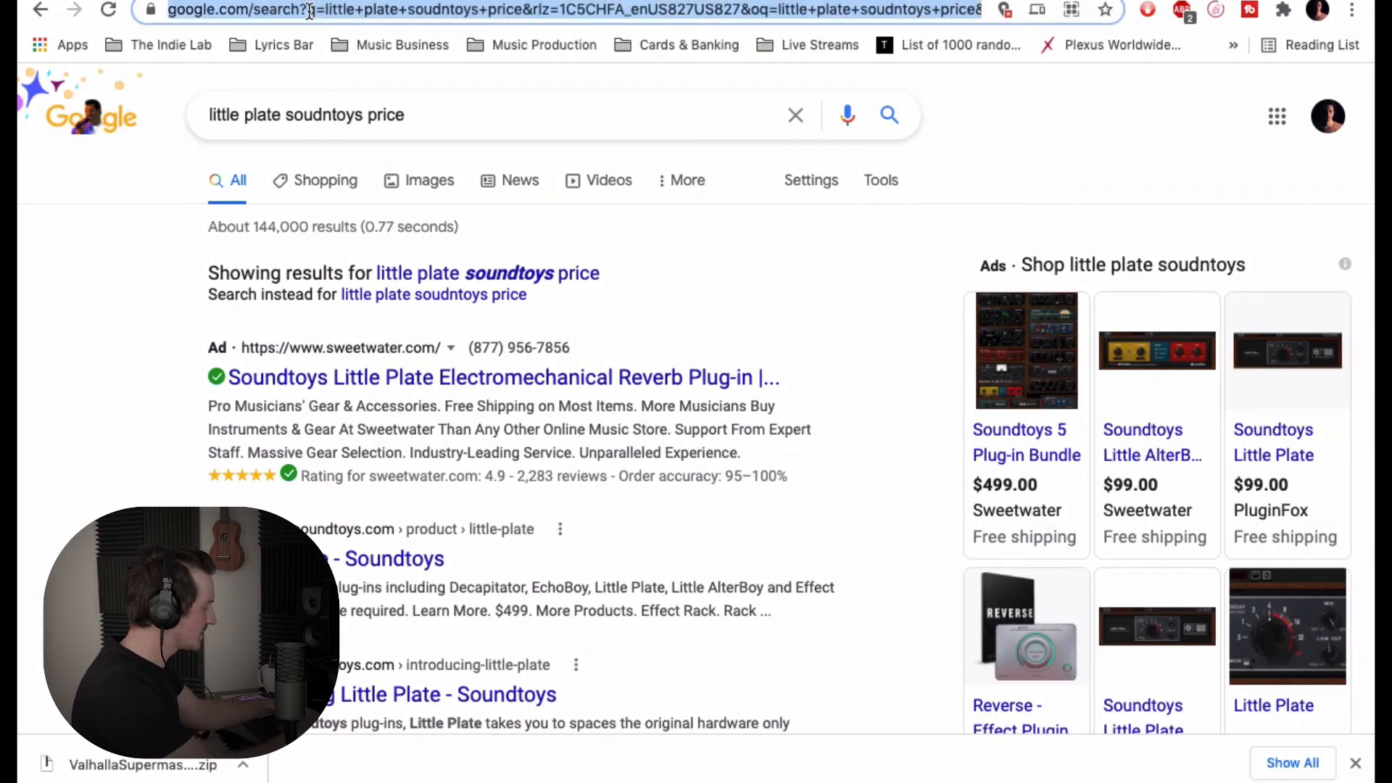
text(endless smile )
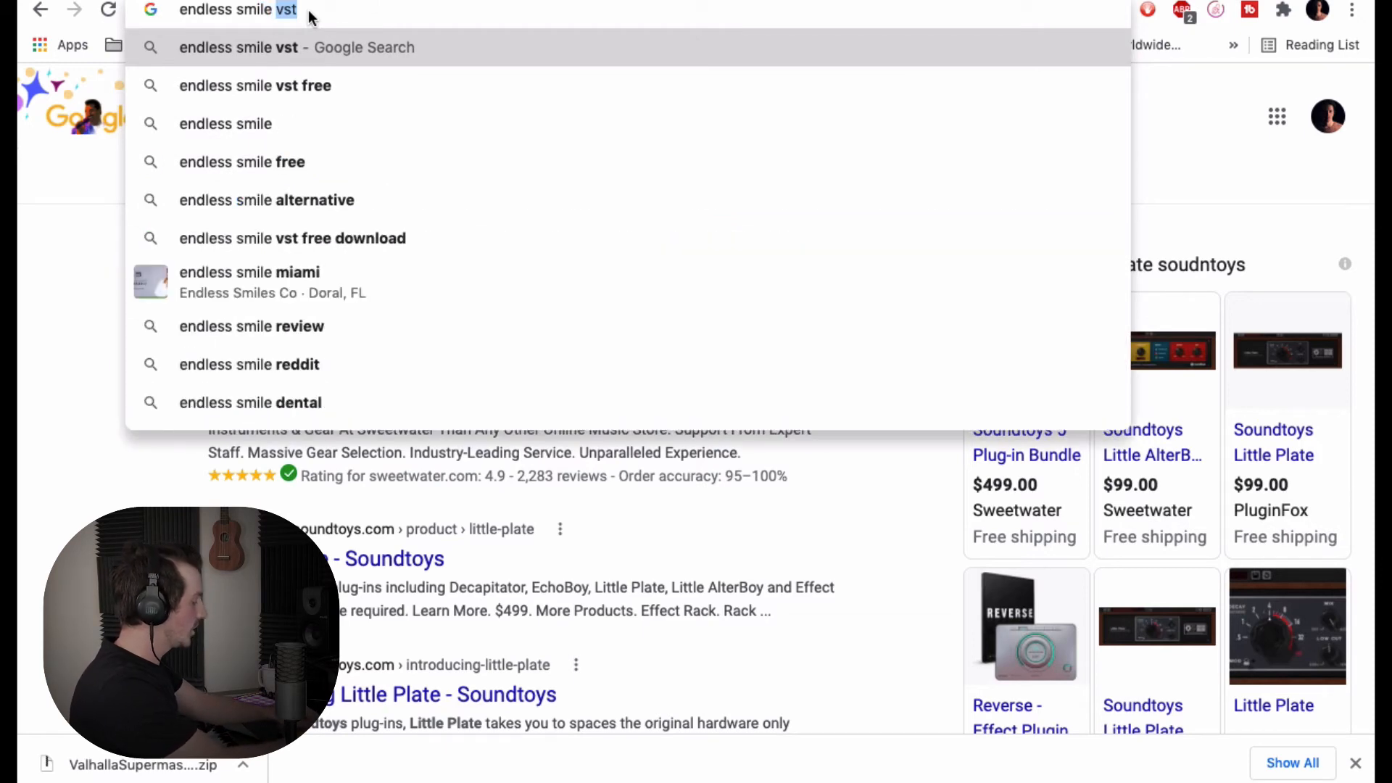
text(price)
key(Return)
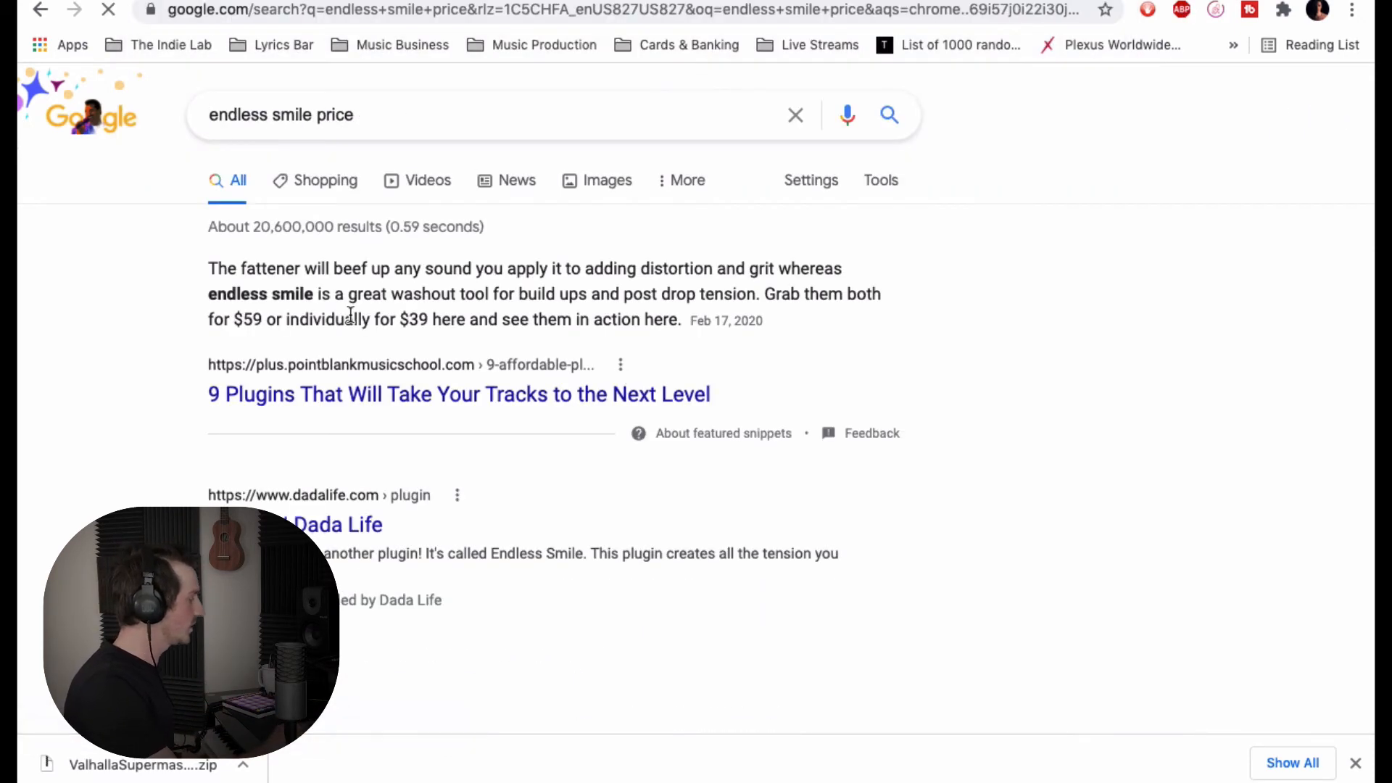
scroll(702, 367, down, 1)
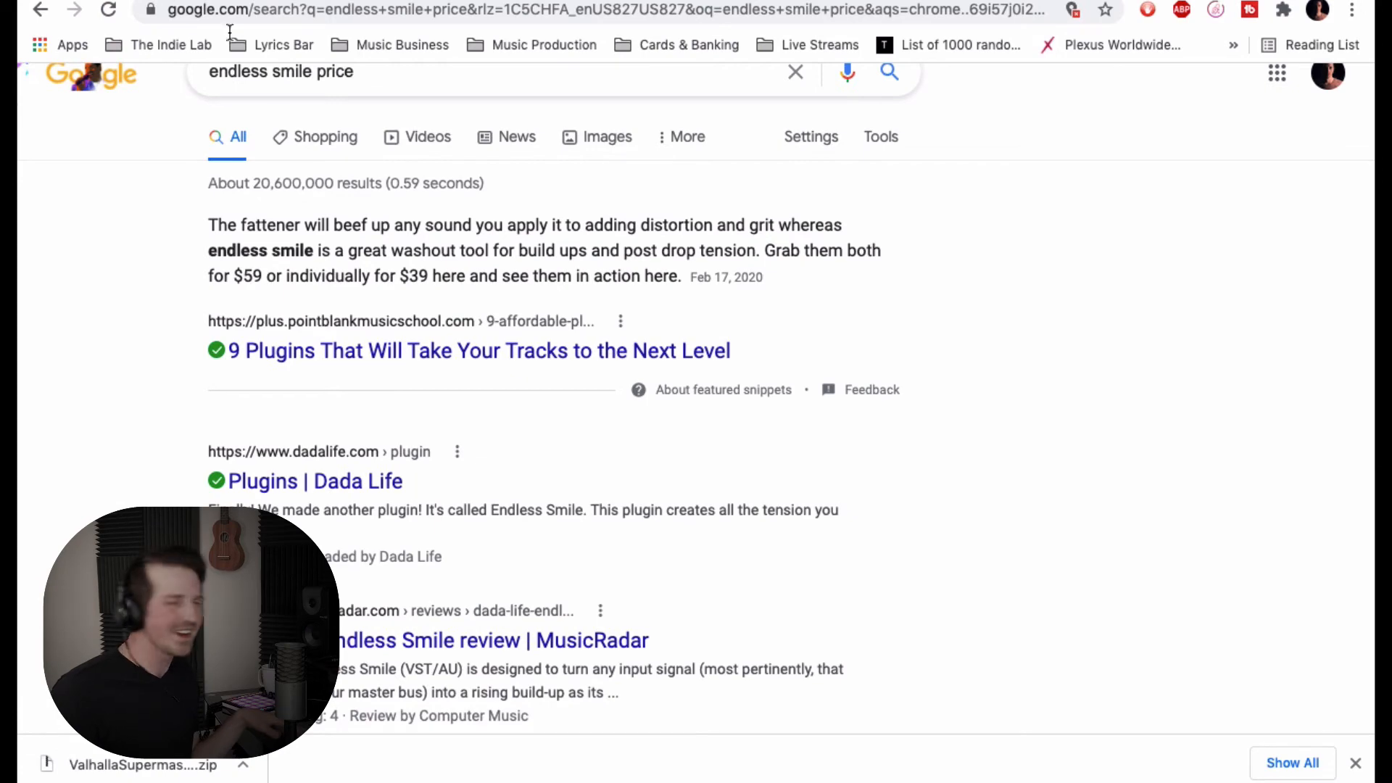
key(ctrl+Left)
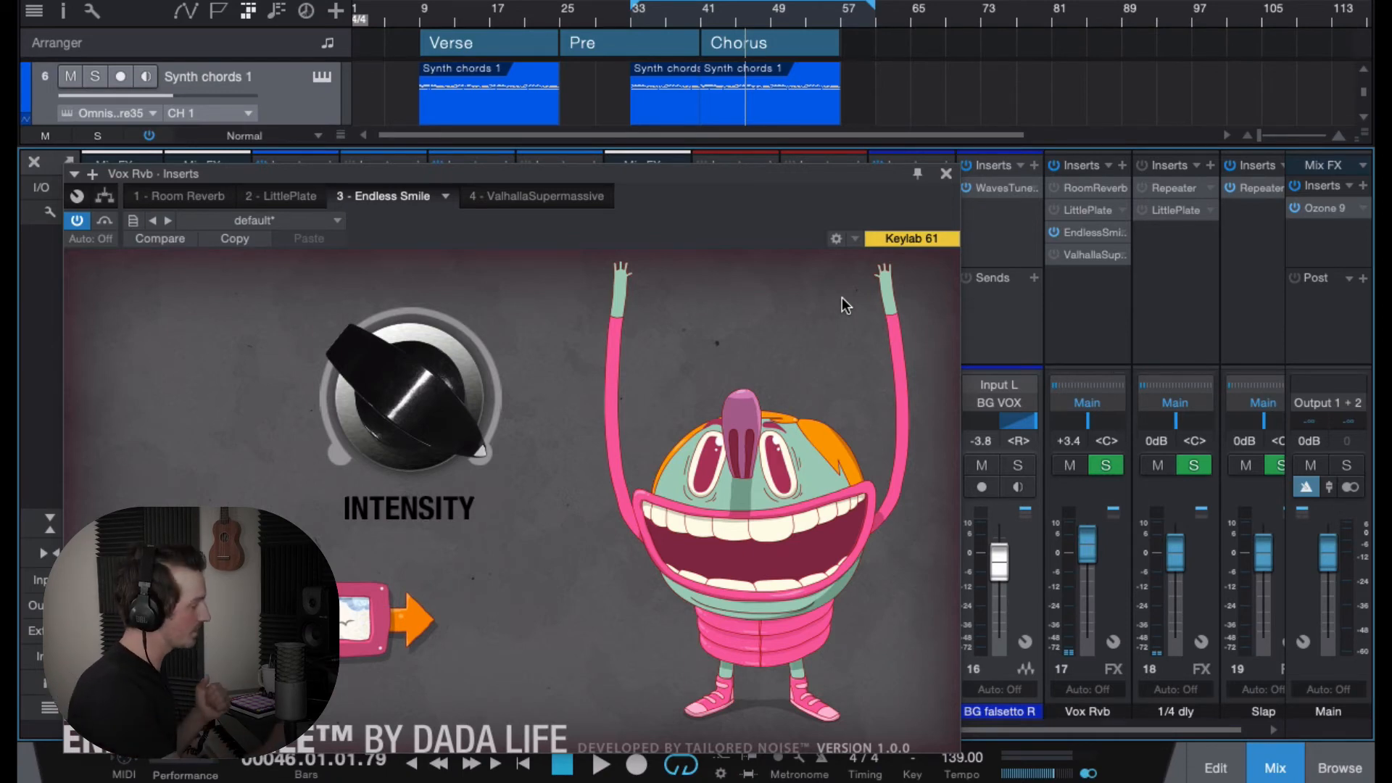
Close the Endless Smile window and, with ValhallaSupermassive playing, load its medium reverb preset Massive Vocal
click(946, 173)
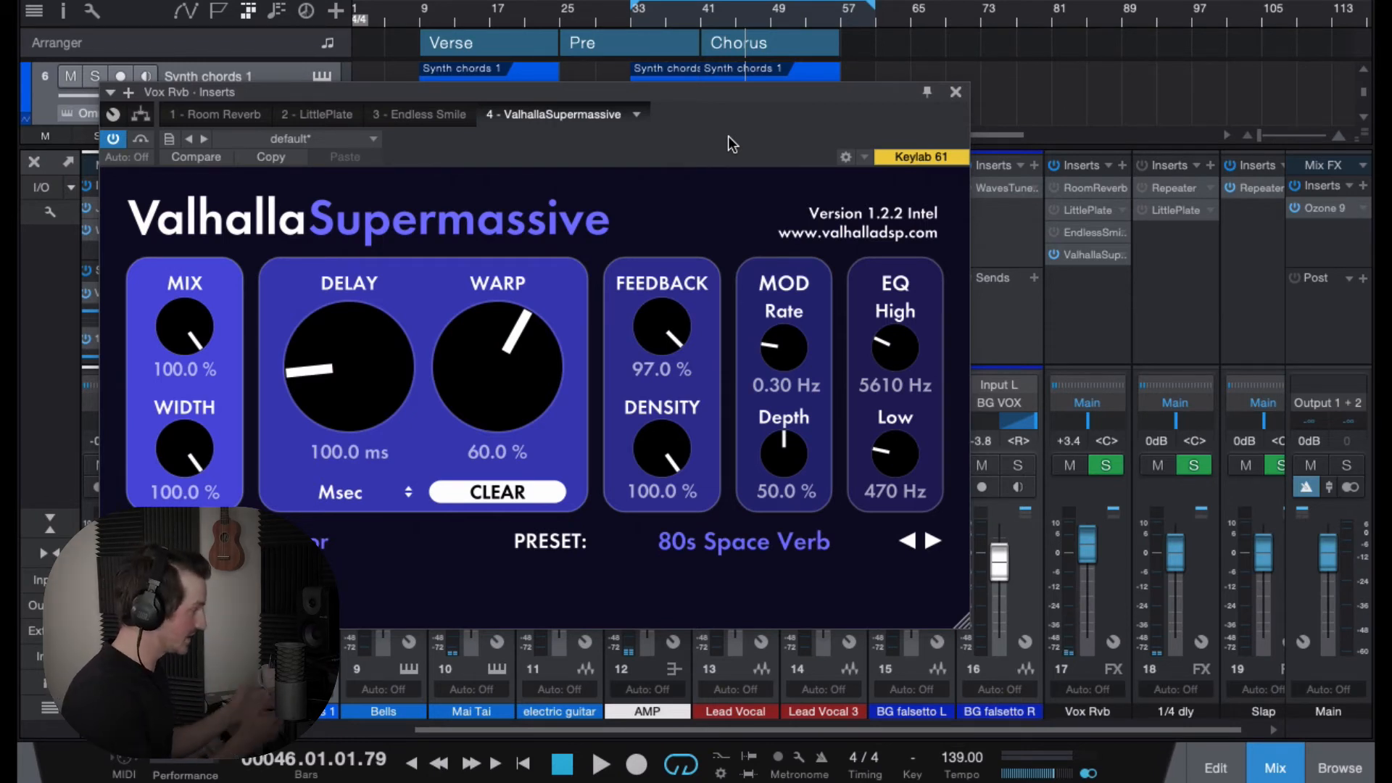
key(space)
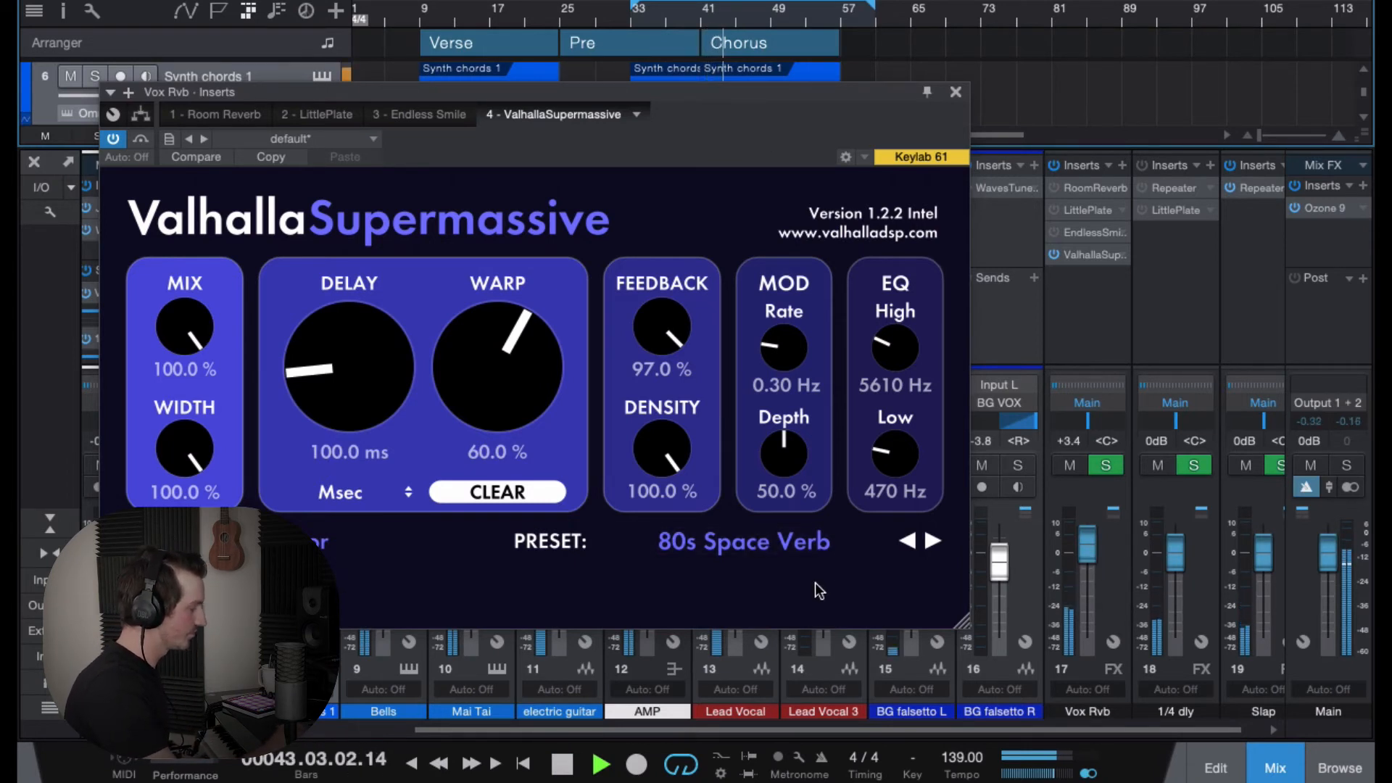
click(832, 540)
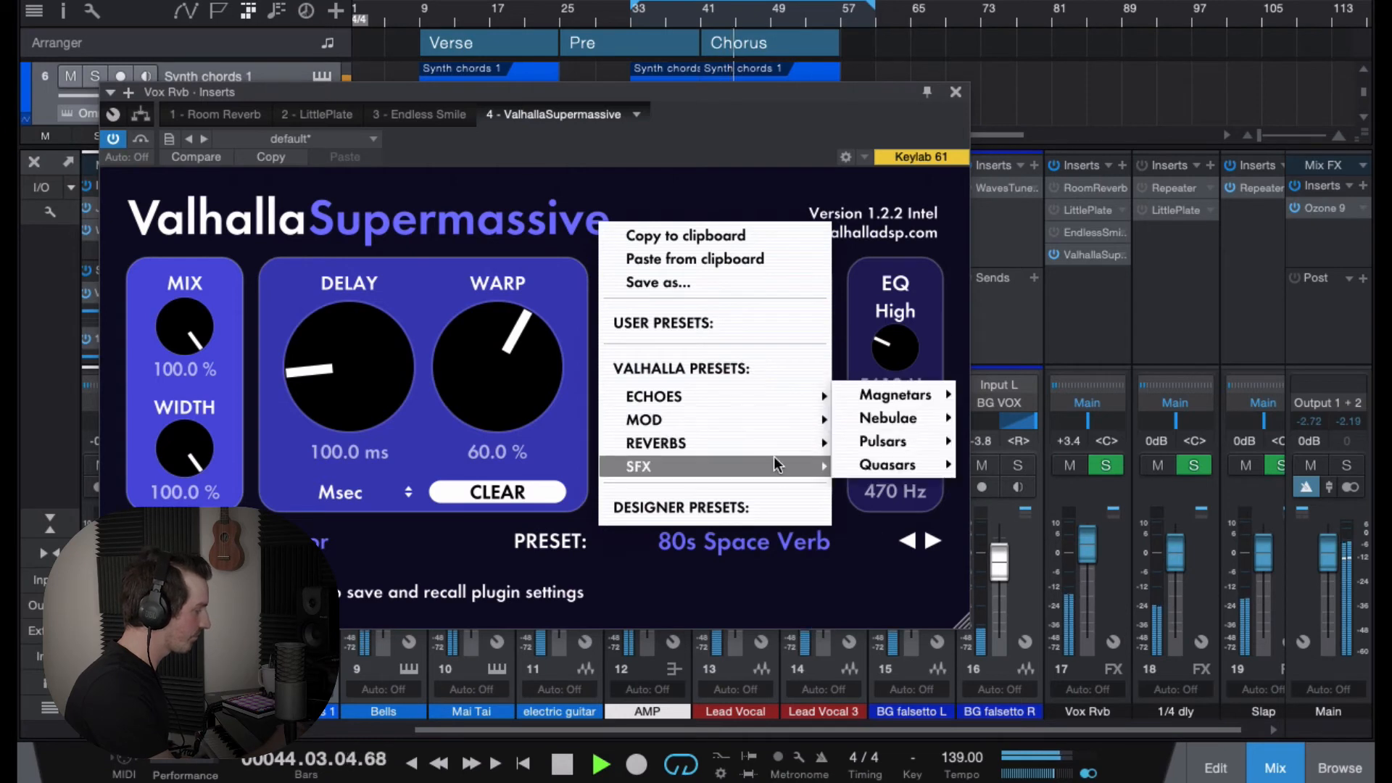
mouse_move(772, 446)
mouse_move(895, 392)
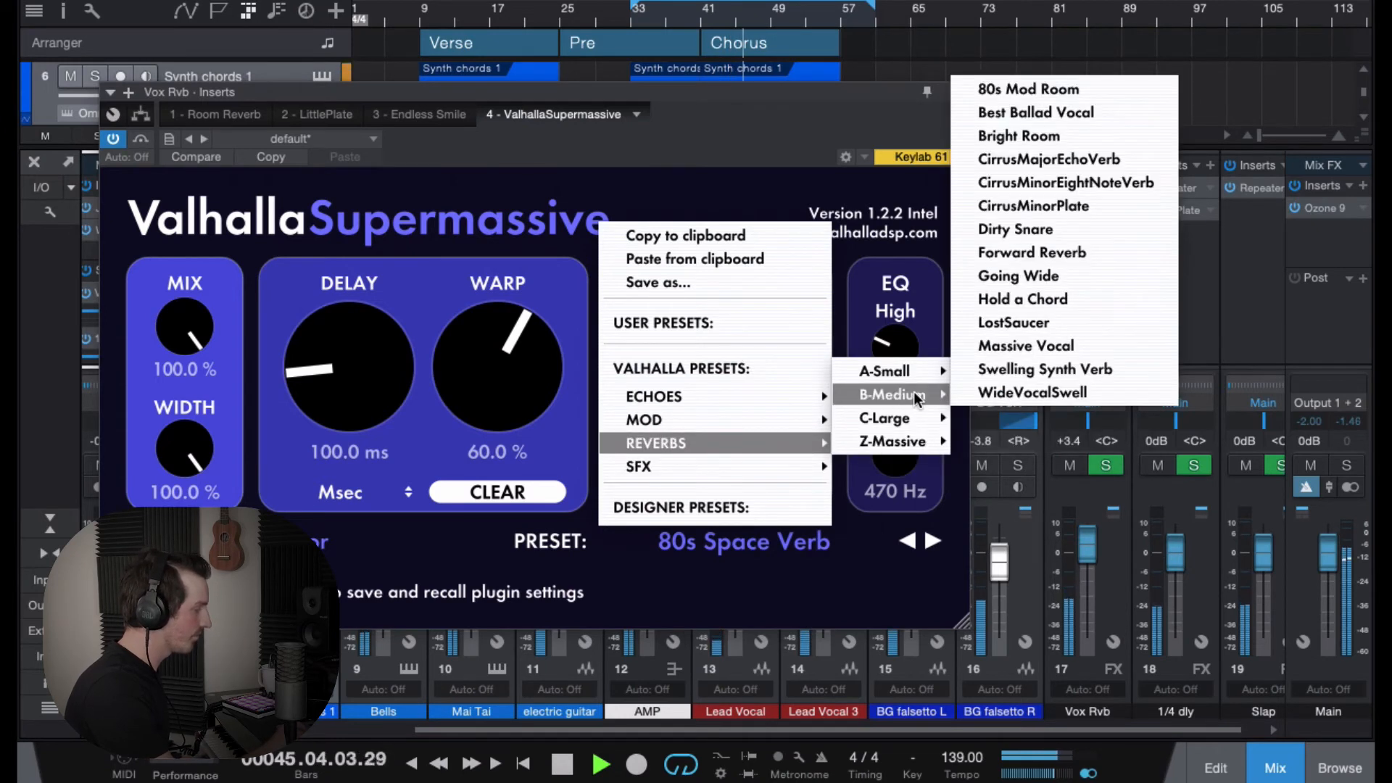
click(1020, 344)
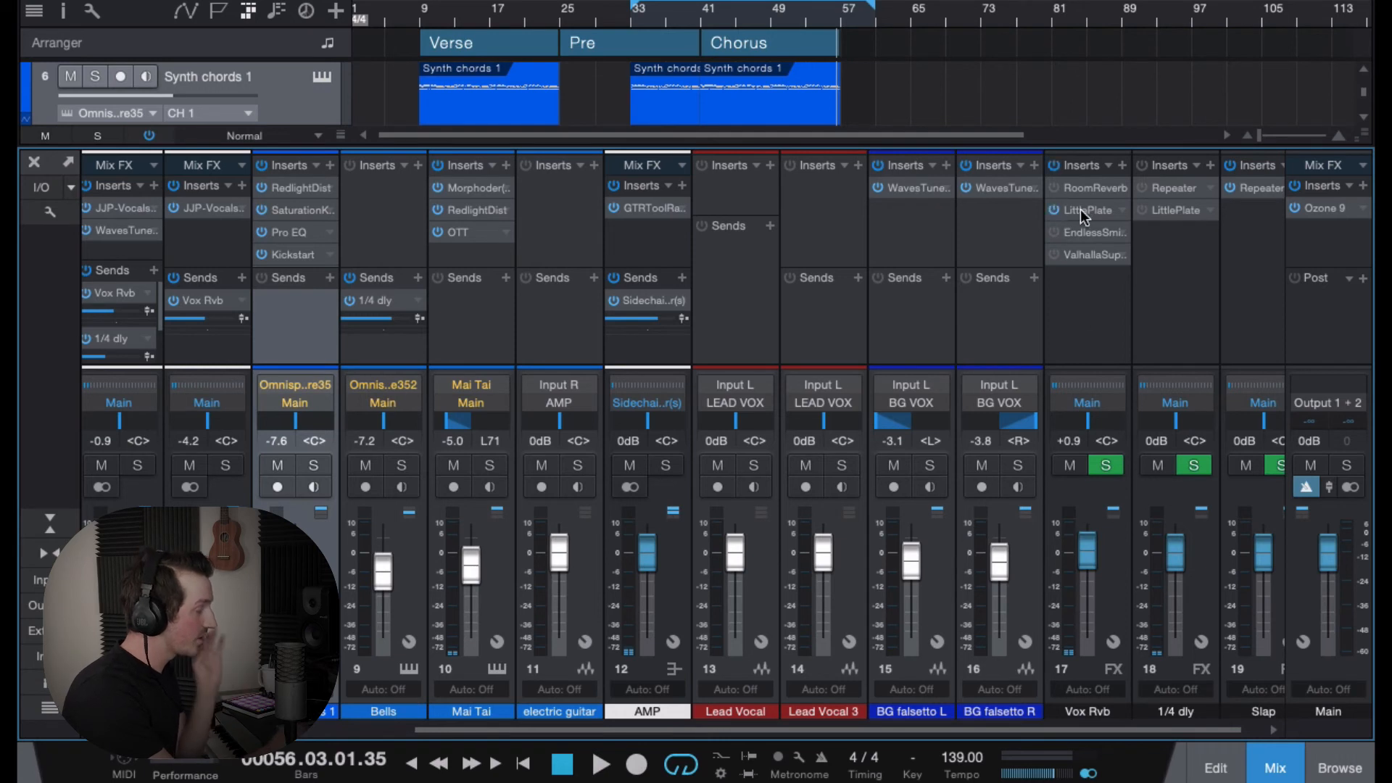
Play from bar 33 with Little Plate active and lower the Vox Rvb channel's level to +0.1 dB
click(634, 26)
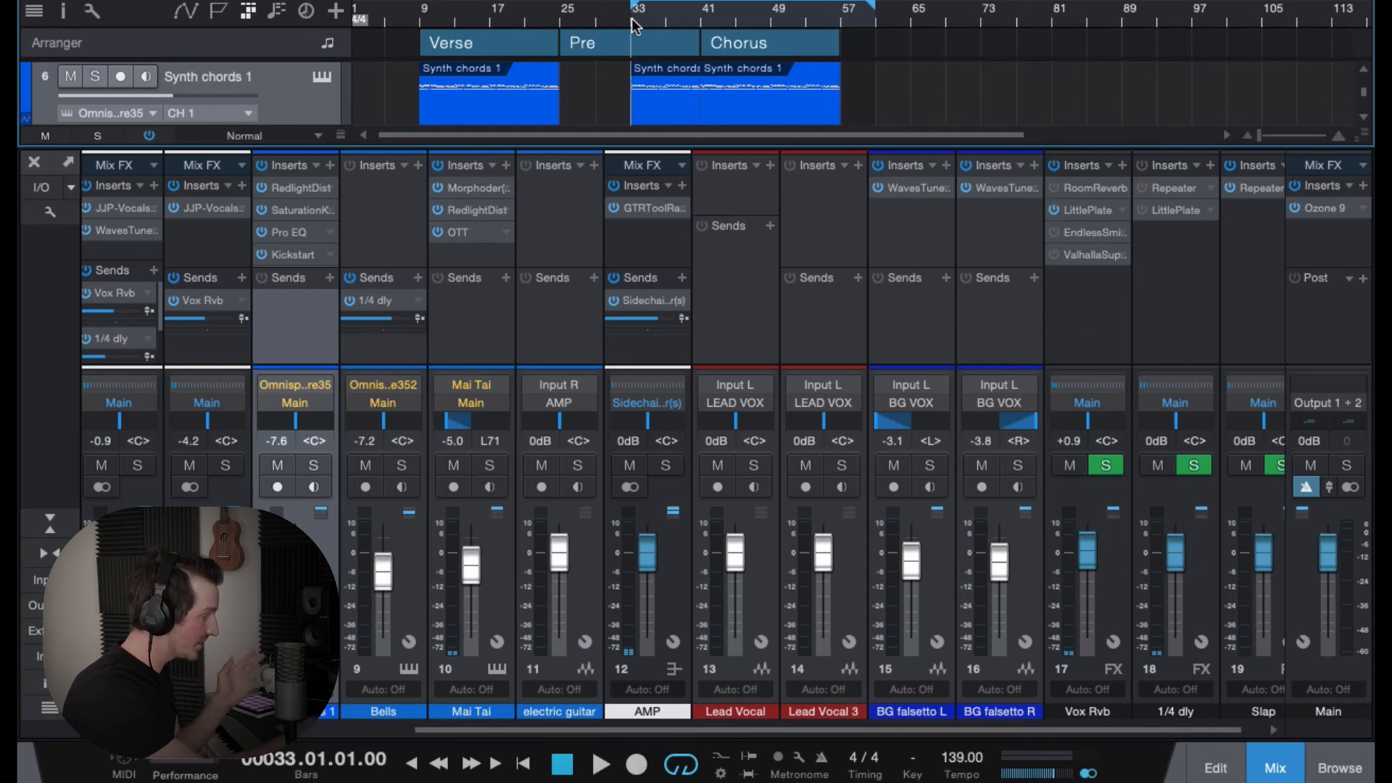
key(space)
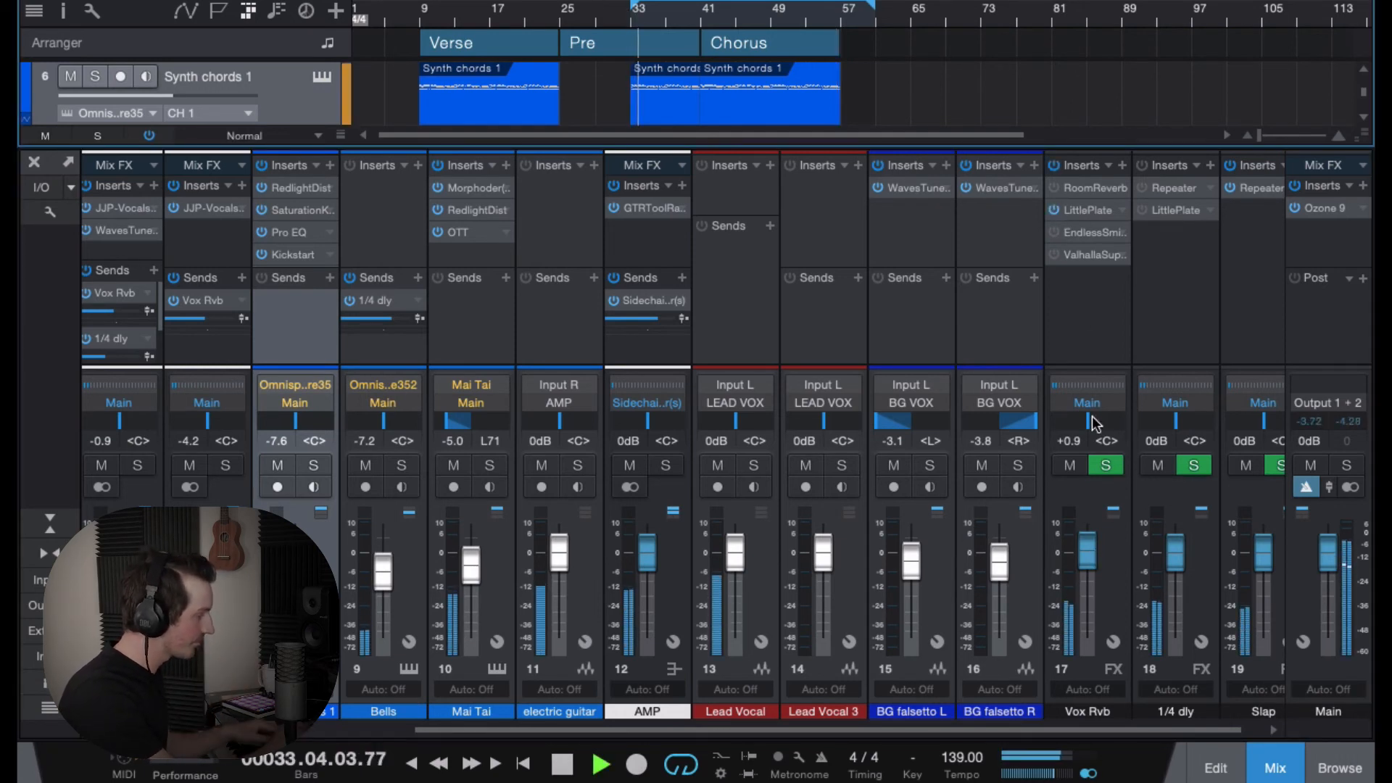
drag(1088, 549, 1088, 553)
key(space)
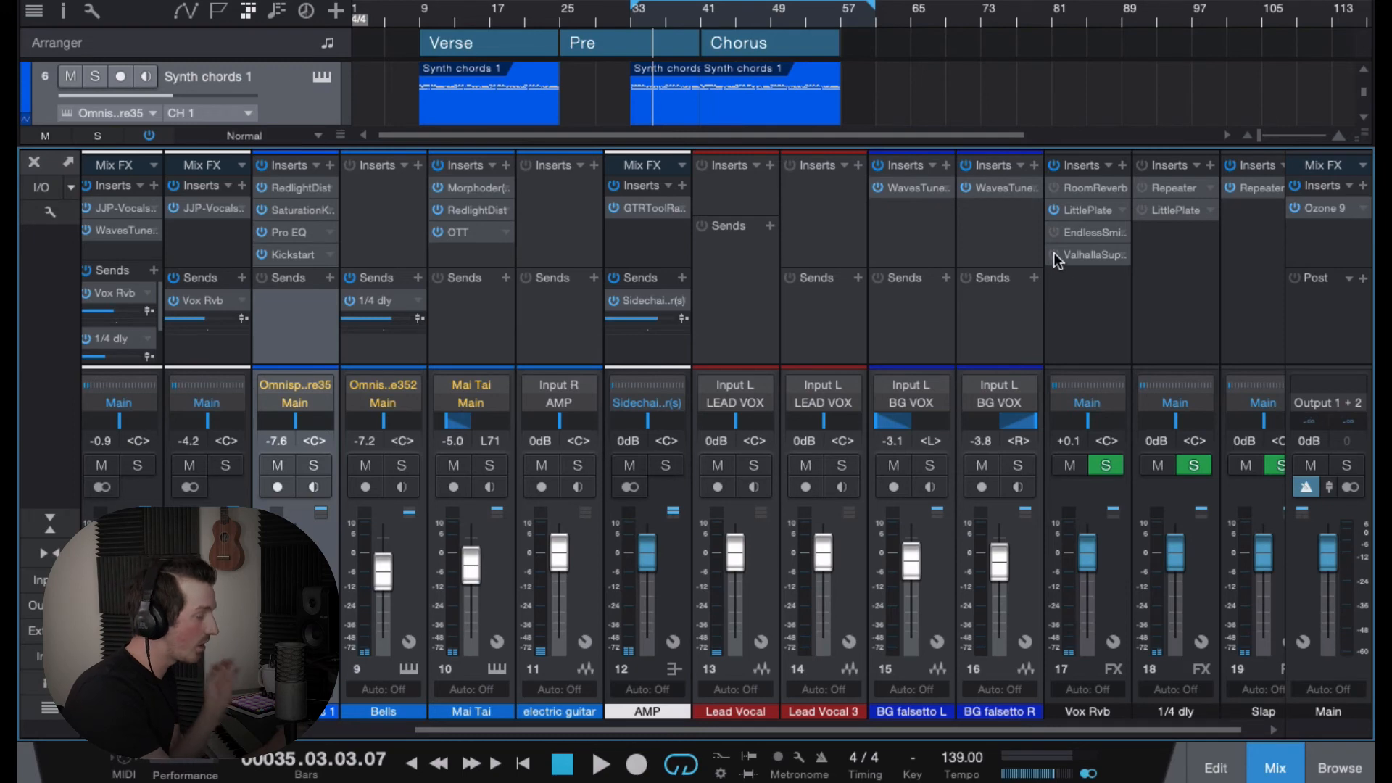
Open ValhallaSupermassive on the Vox Rvb channel, try a 2000 ms delay, and load the large reverb preset 80s Space Verb
click(1078, 254)
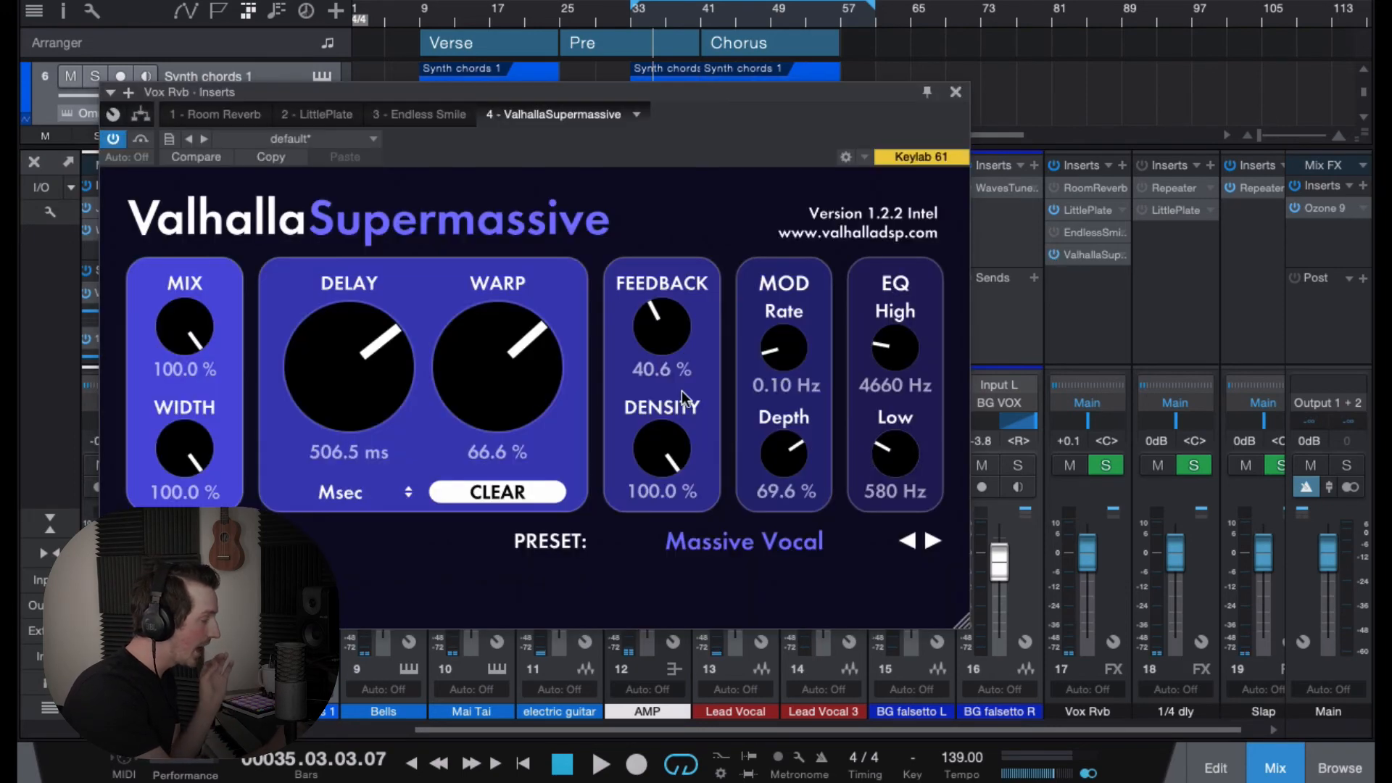
drag(365, 369, 368, 280)
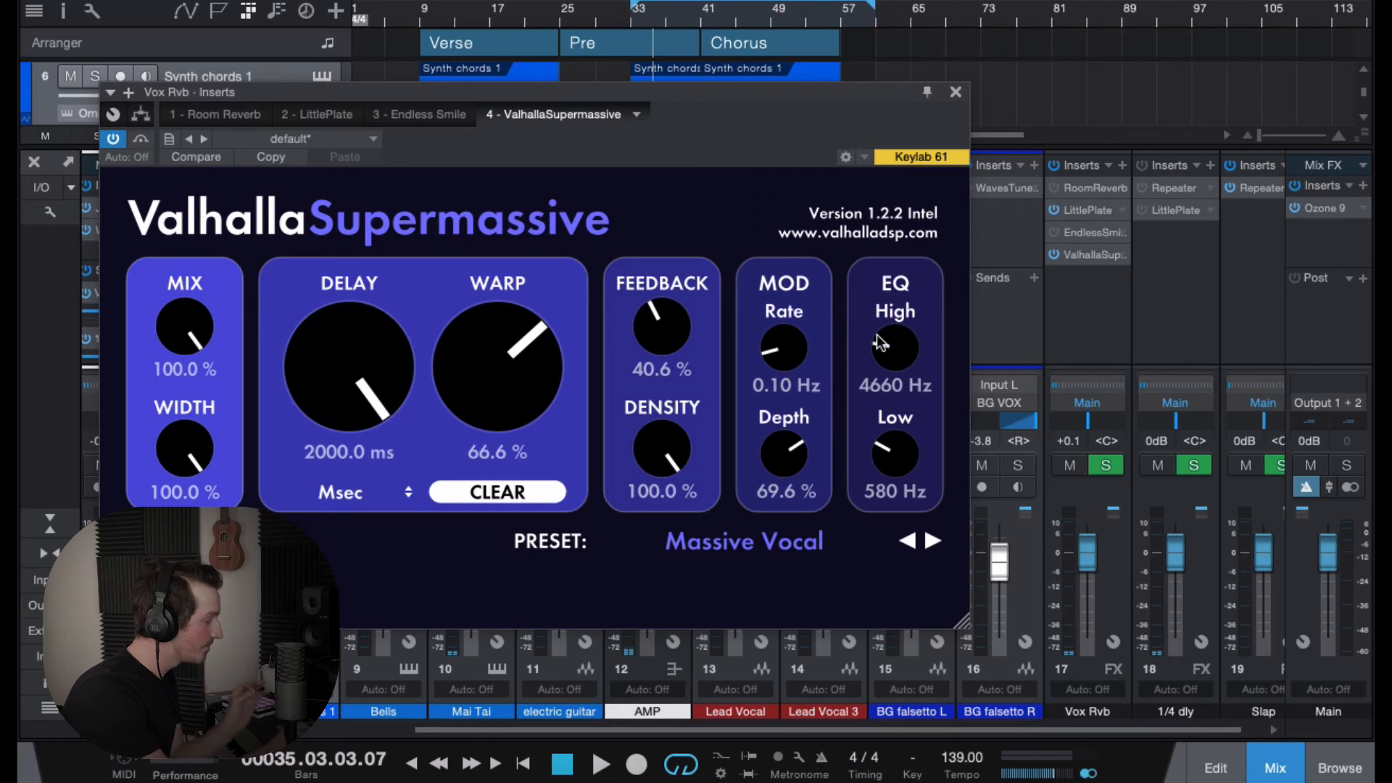
click(800, 542)
mouse_move(781, 443)
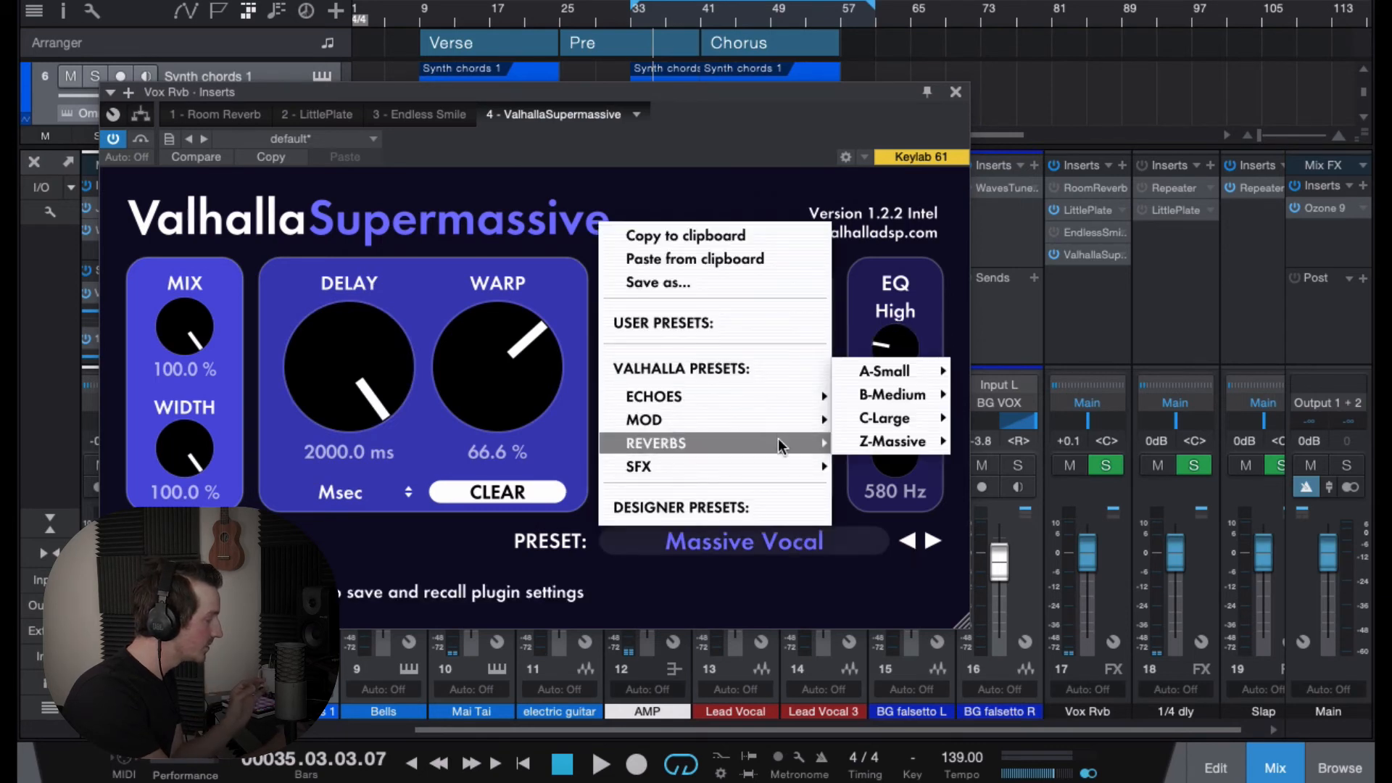
mouse_move(939, 418)
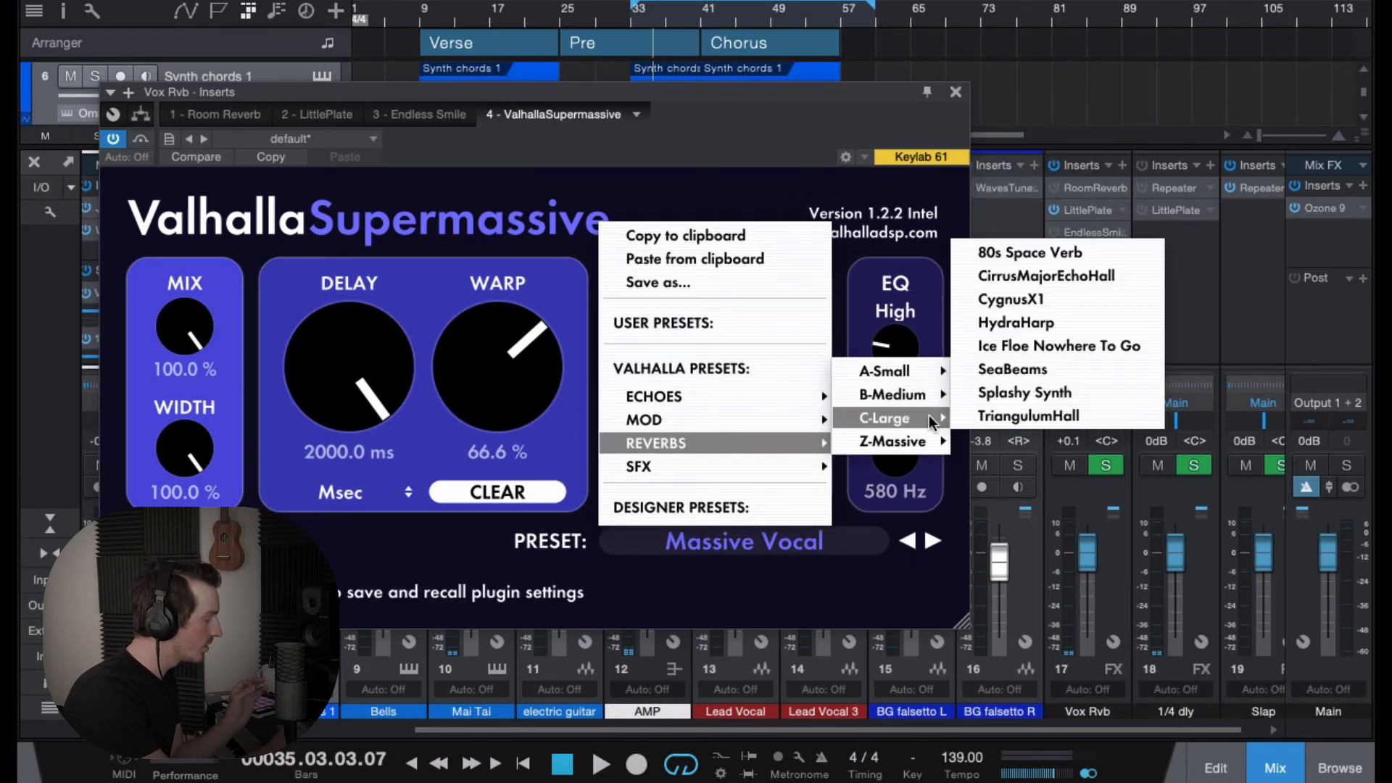
click(1025, 254)
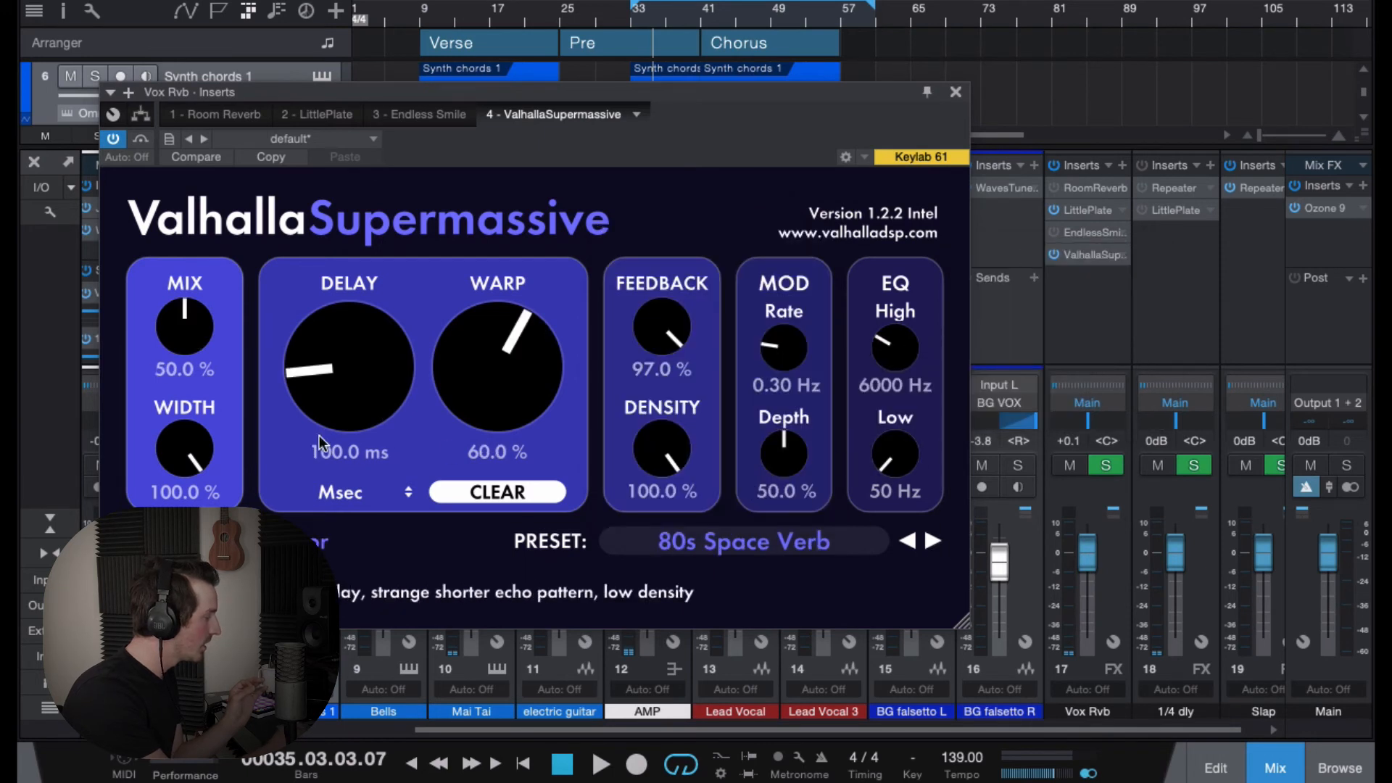
During playback, set ValhallaSupermassive's mix to 100% and low EQ to 720 Hz, and compare the sound with the effect bypassed
key(space)
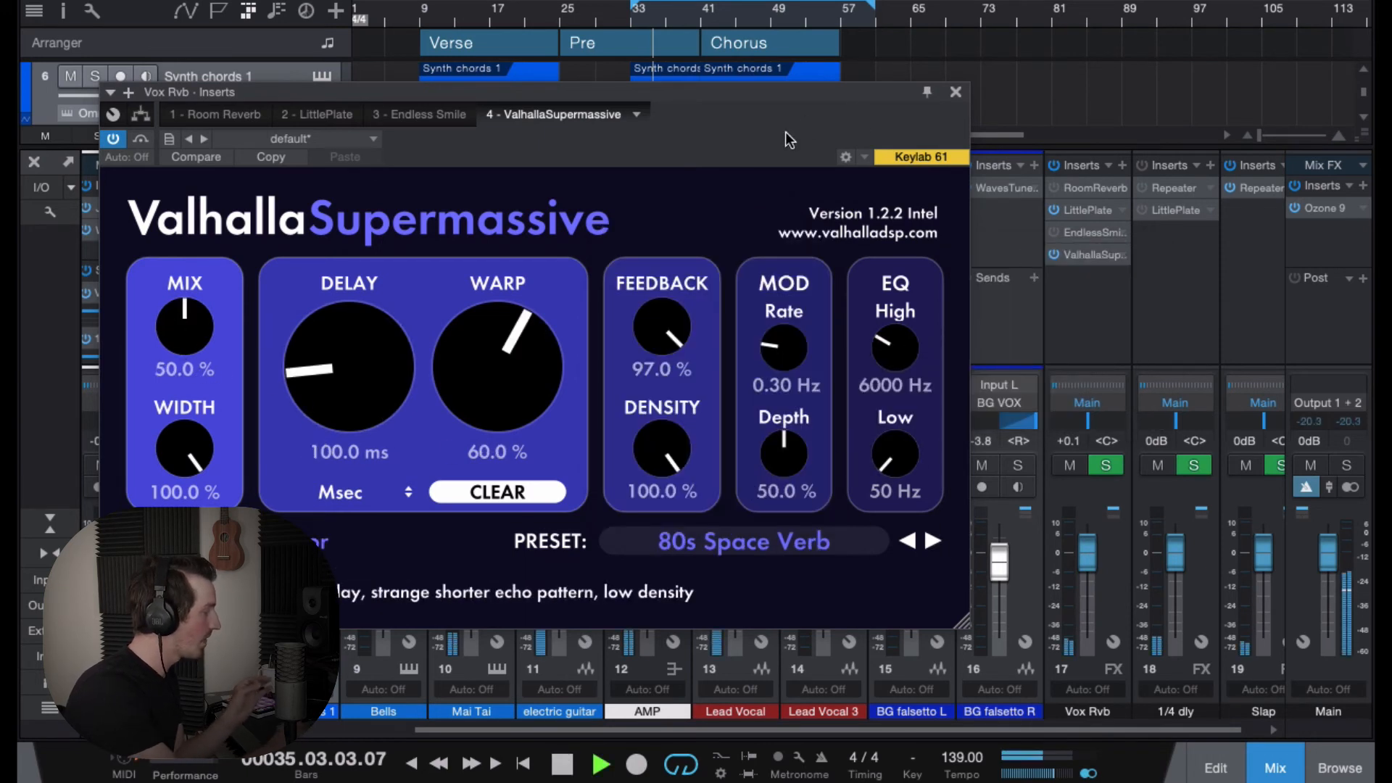
drag(189, 335, 194, 42)
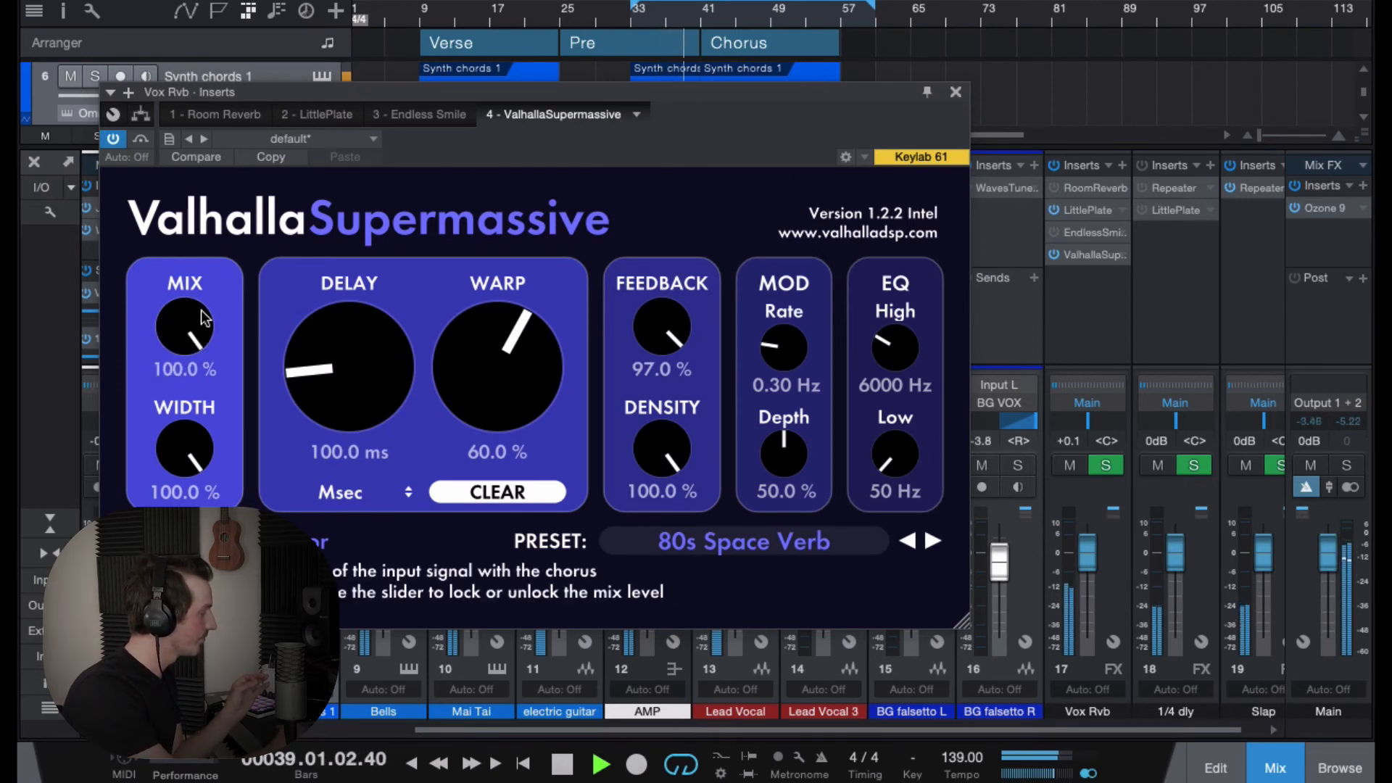
drag(894, 457, 898, 380)
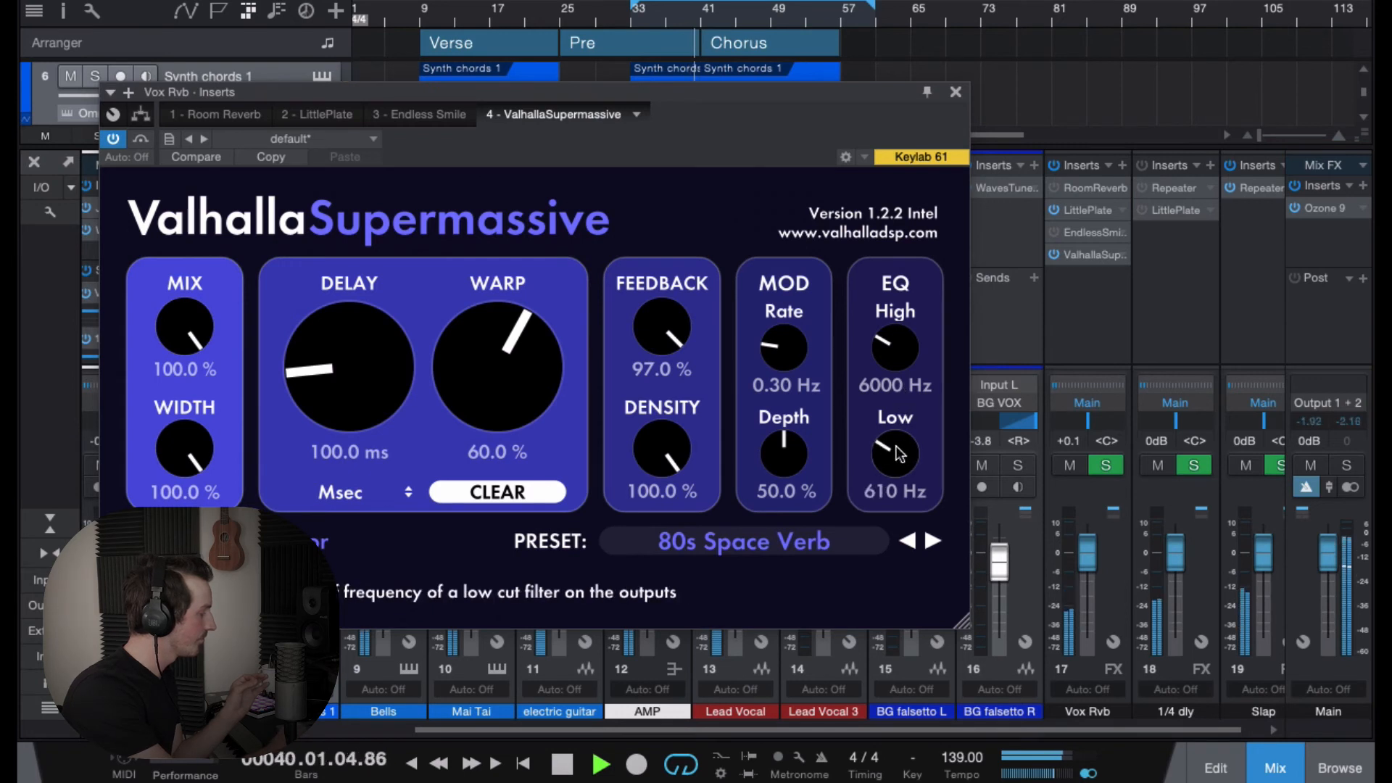
drag(897, 455, 897, 440)
click(141, 140)
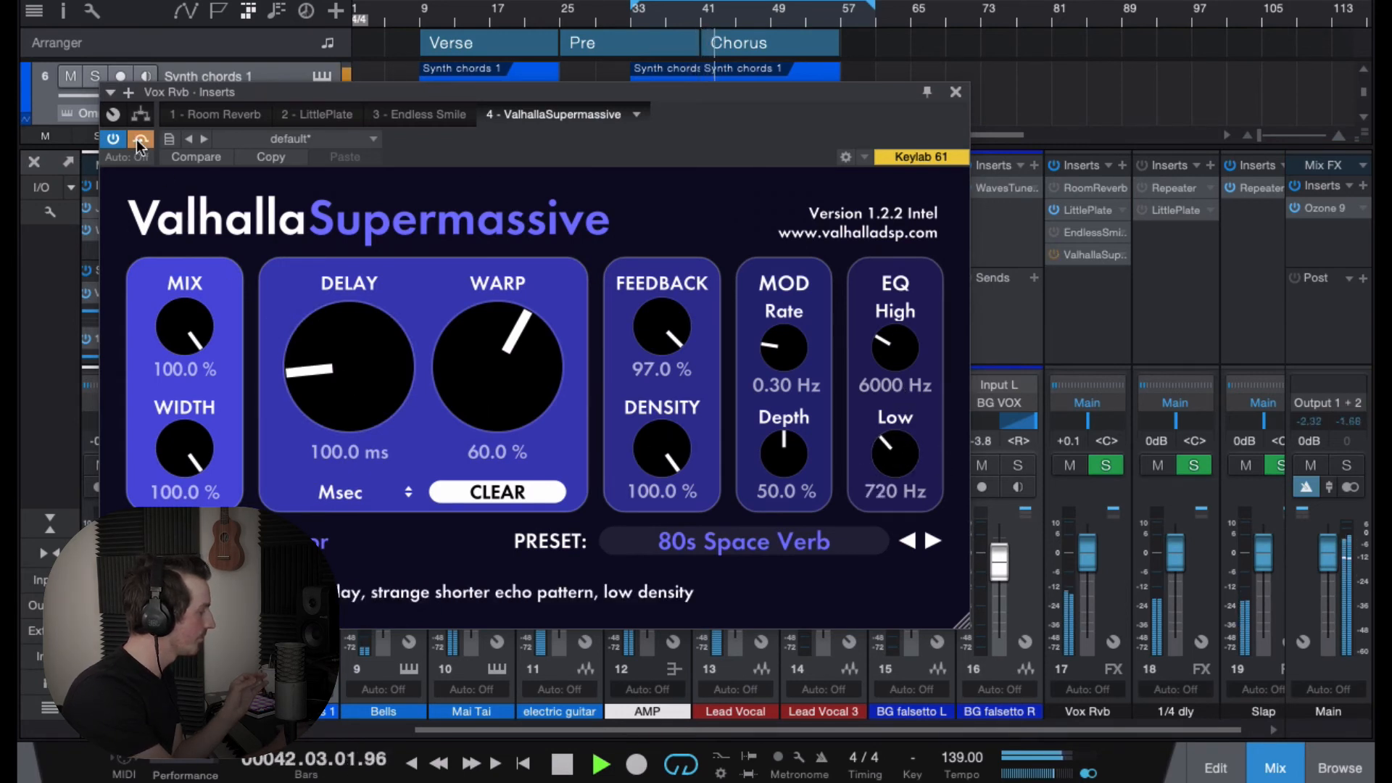
click(141, 140)
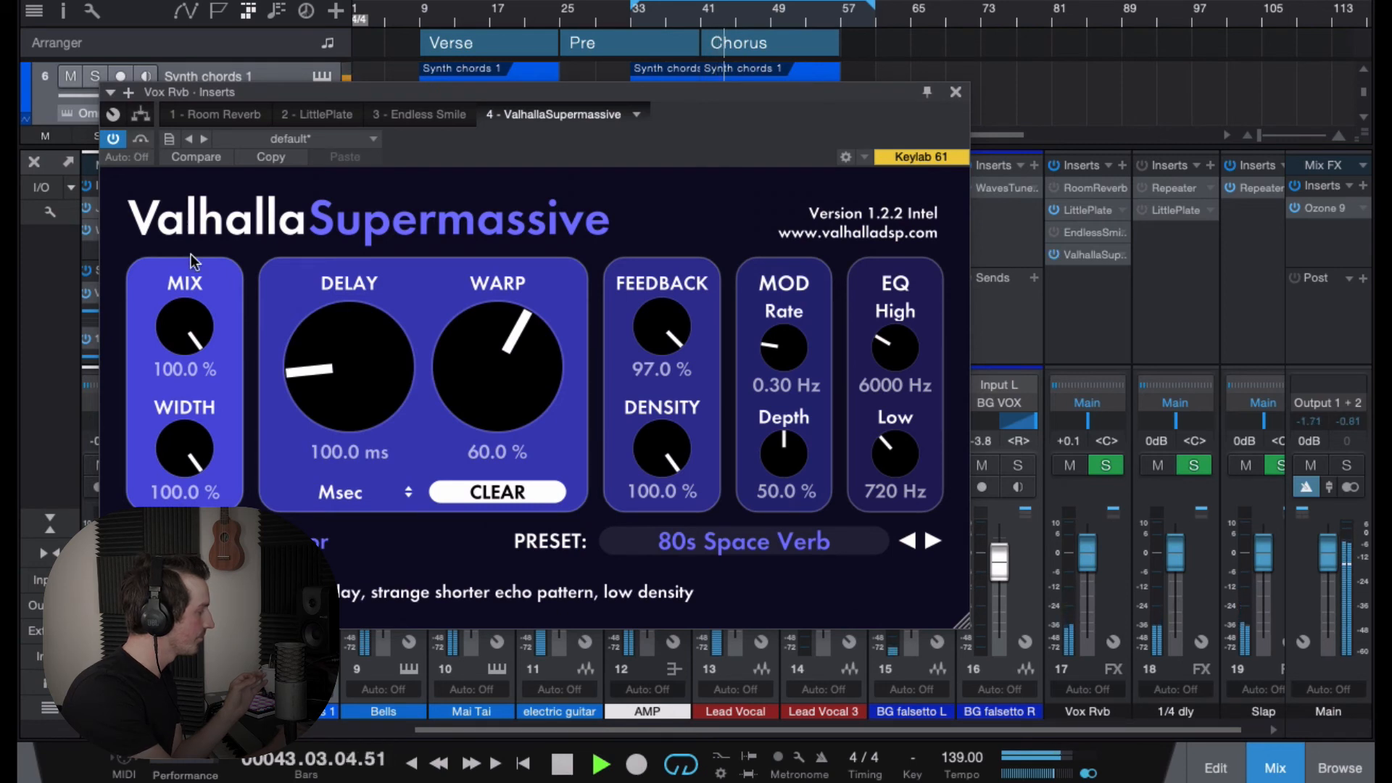
Raise the Vox Rvb channel's level to +6.3 dB and set ValhallaSupermassive's mix to 39%, comparing it against 100%
drag(190, 326, 192, 500)
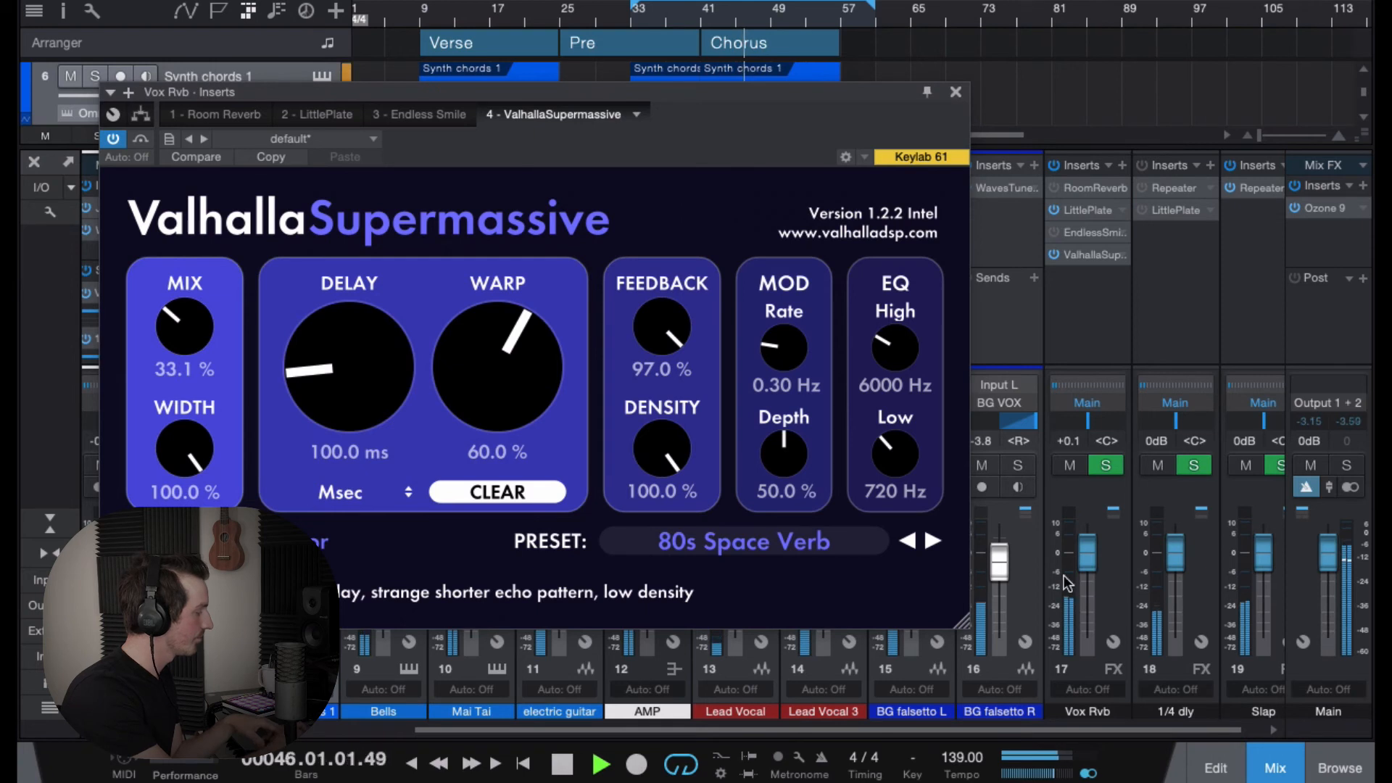
drag(1086, 555, 1089, 534)
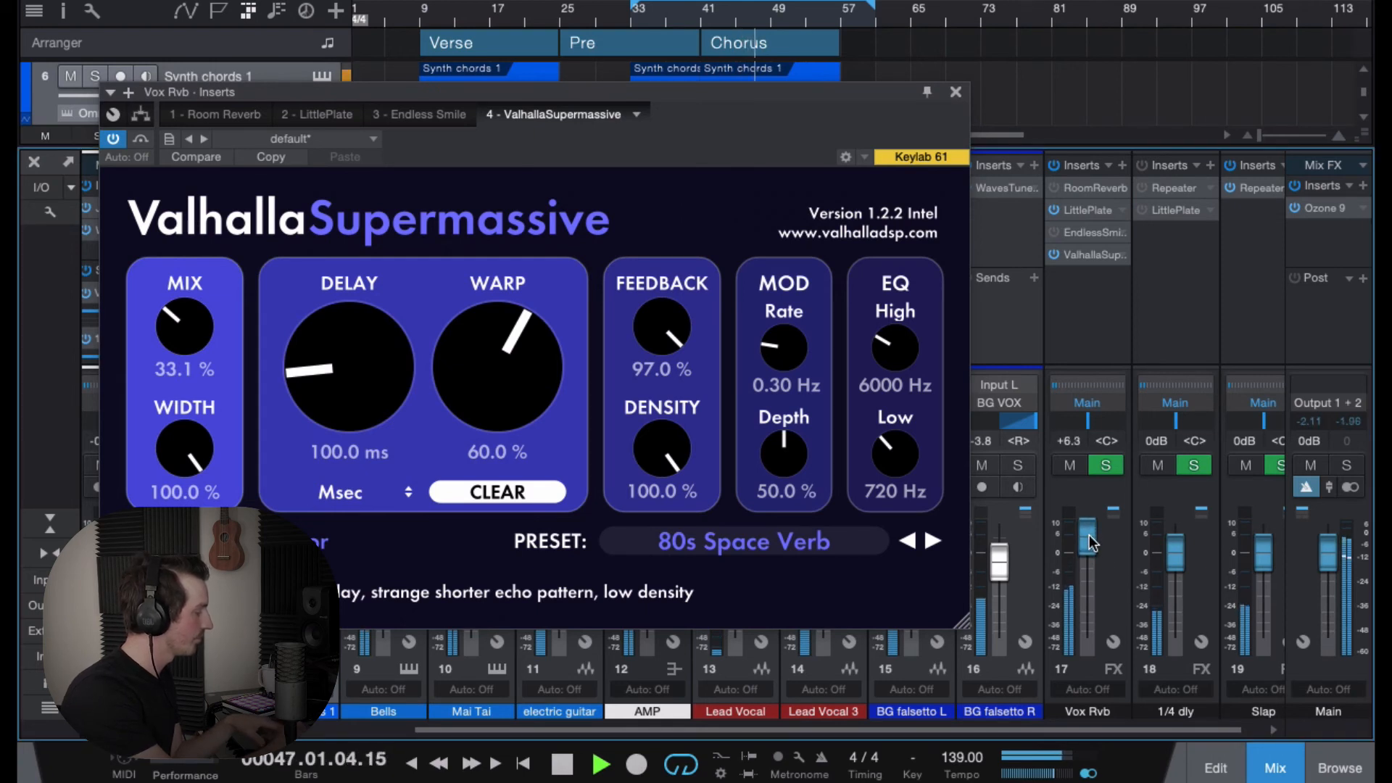
drag(174, 339, 195, 221)
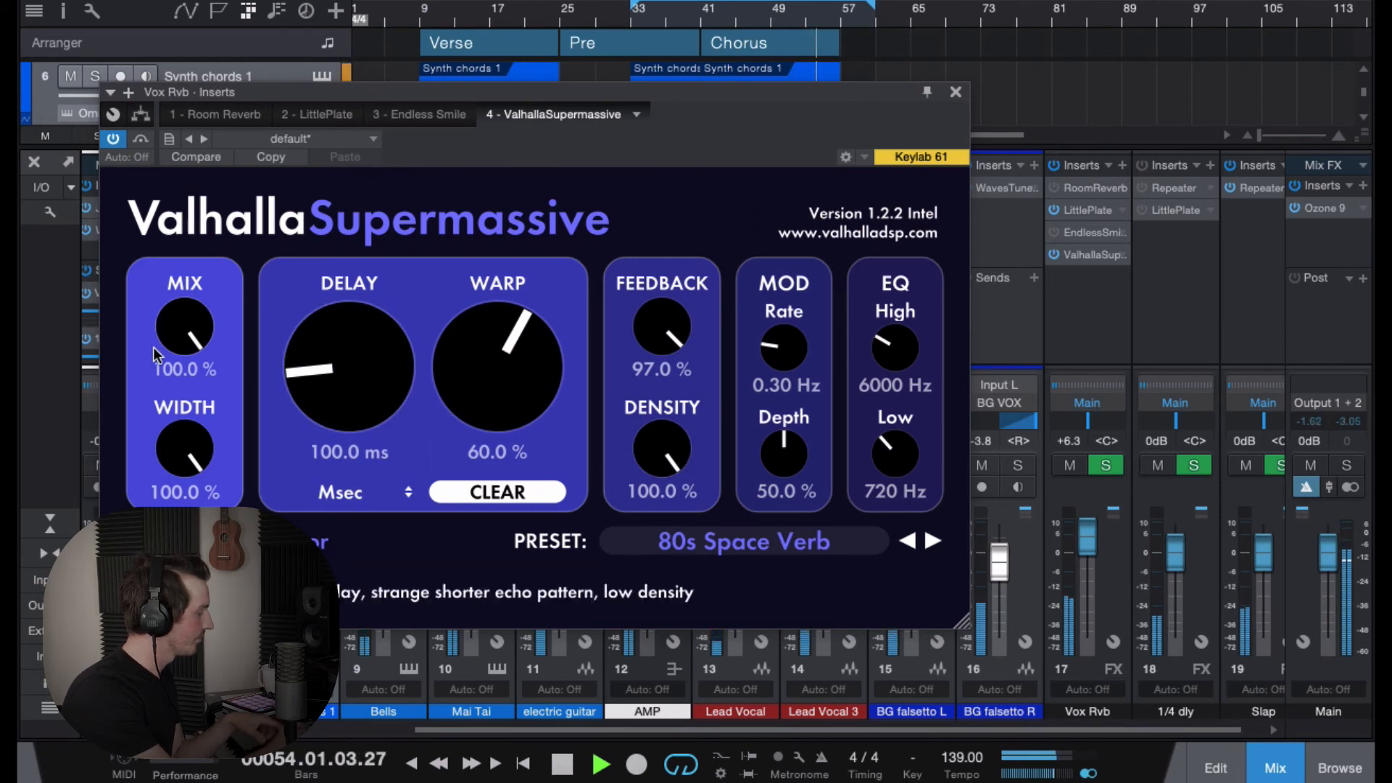
drag(185, 338, 185, 511)
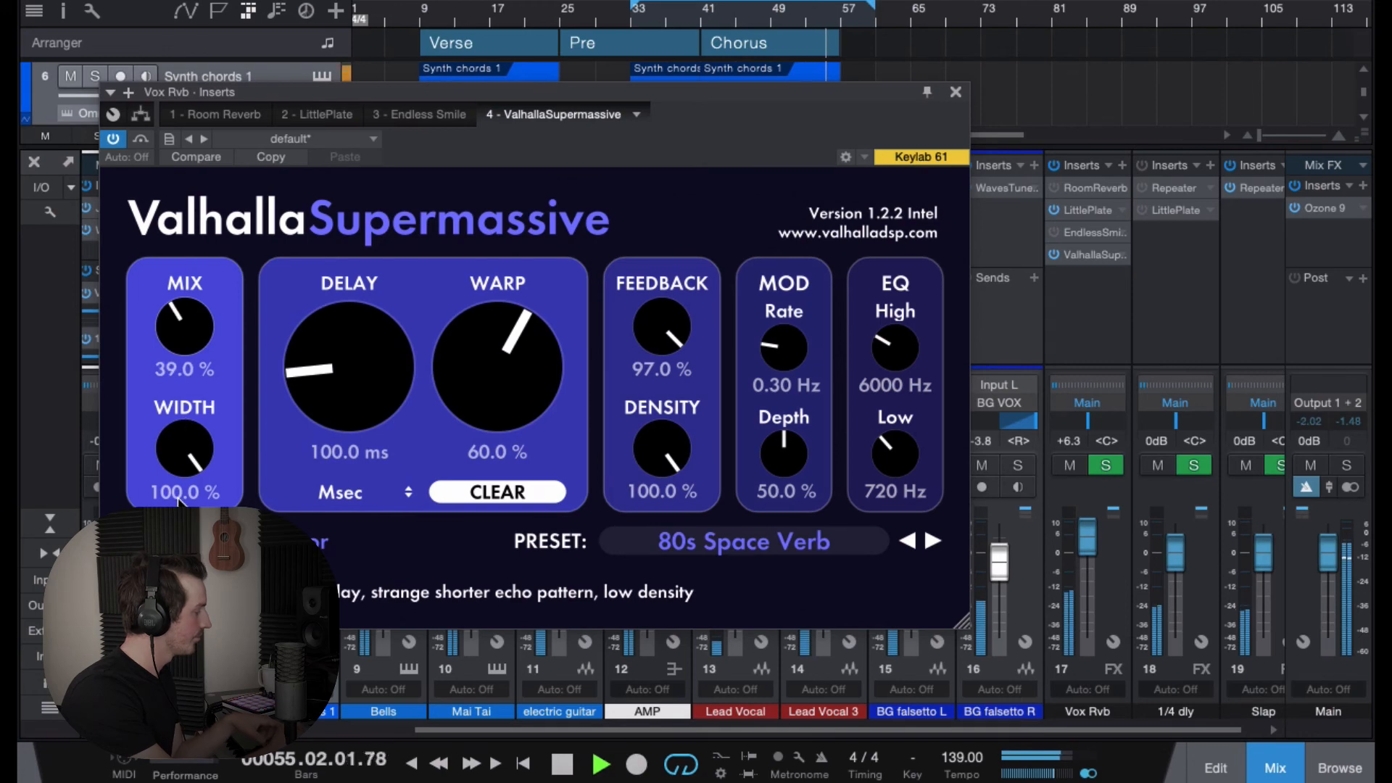
Close the ValhallaSupermassive window, lower the Vox Rvb channel's level to +2.2 dB, and stop playback
click(955, 91)
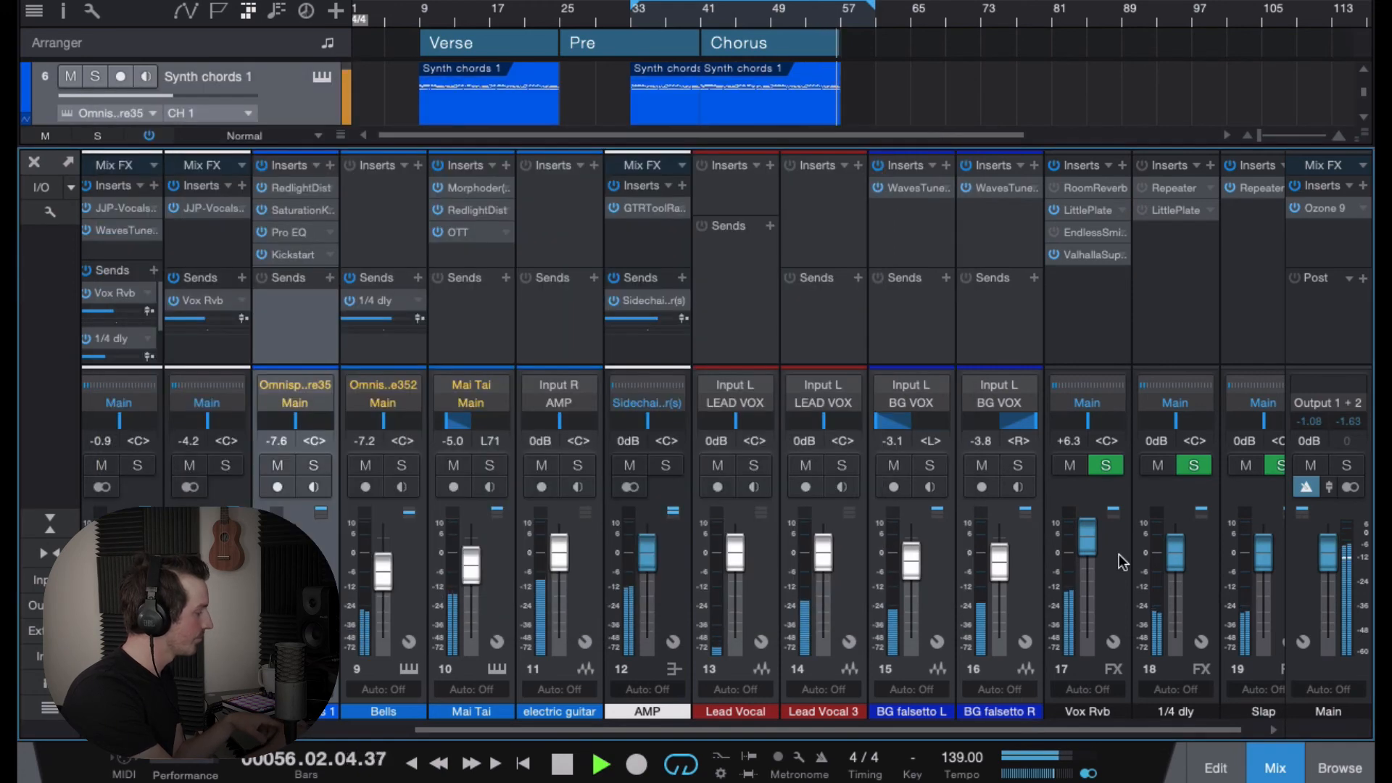
drag(1085, 544, 1085, 560)
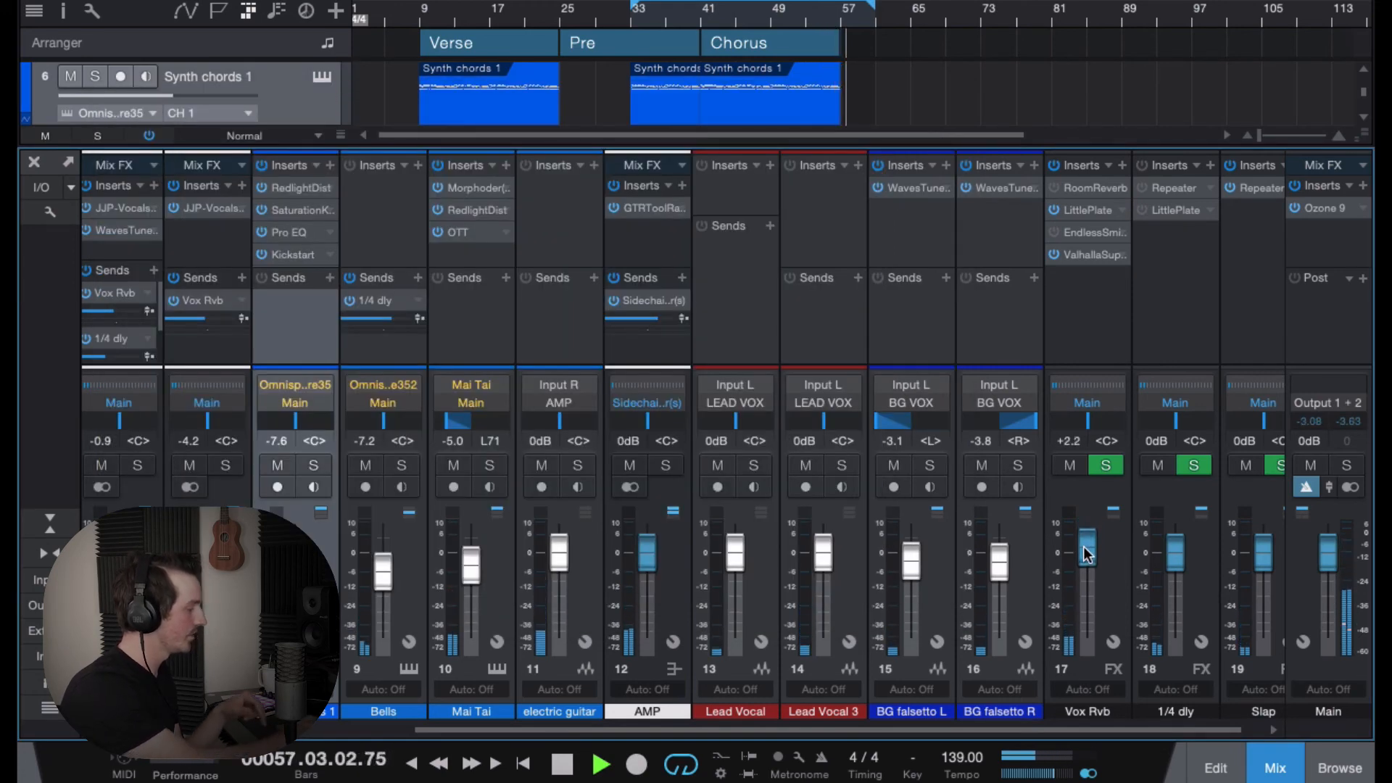
key(space)
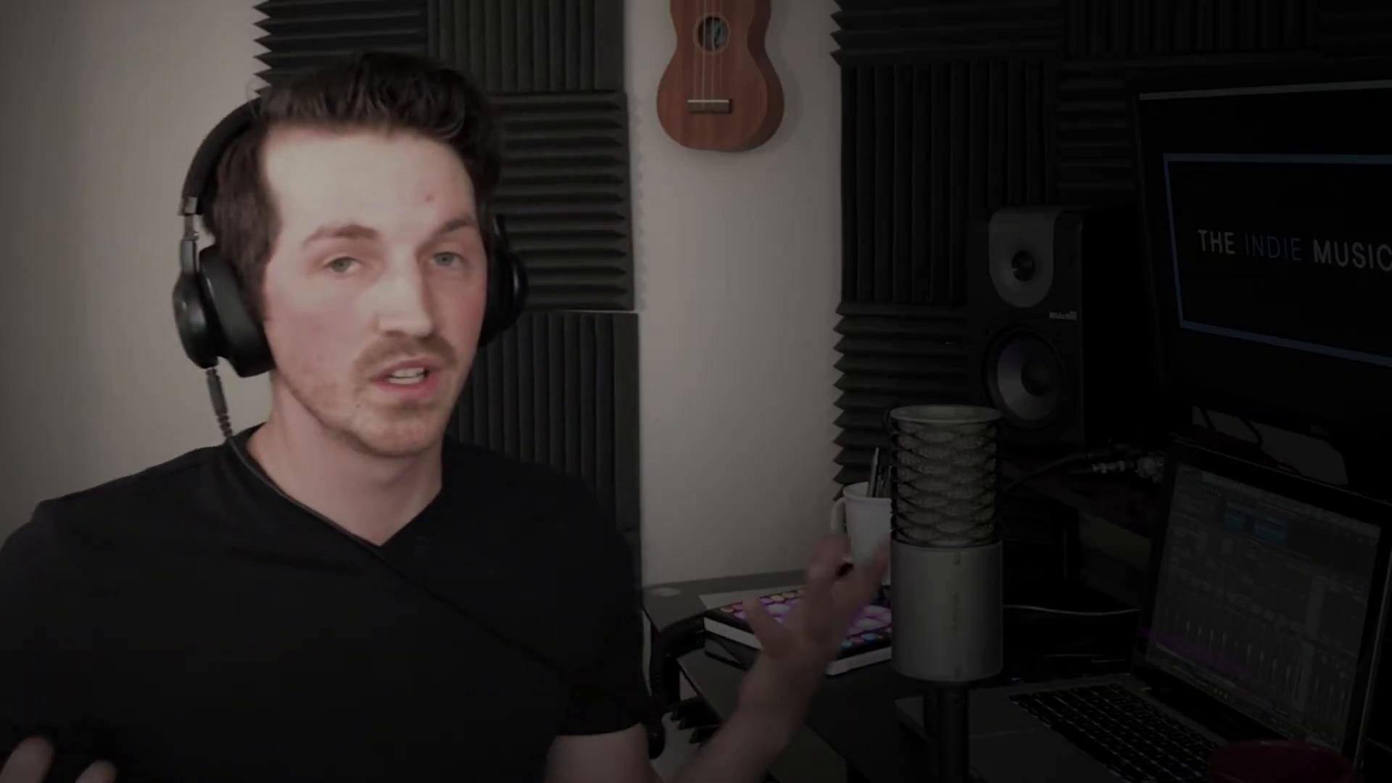